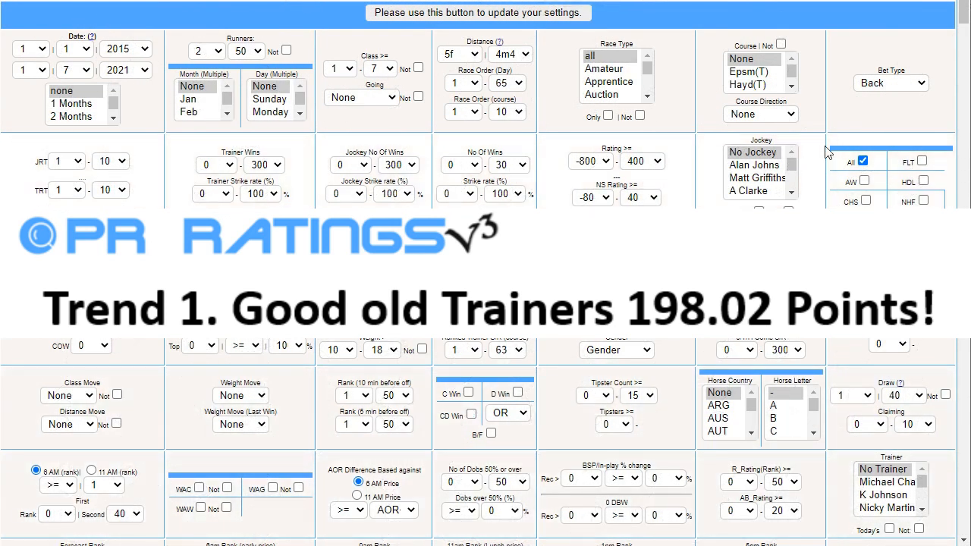
Set the bet type to Lay and the start year of the date range to 2020
left_click(885, 85)
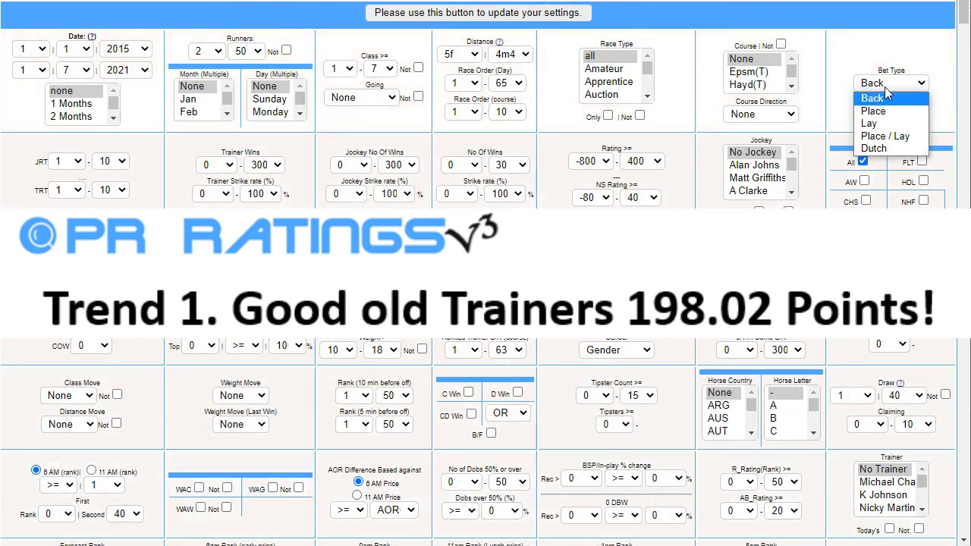
left_click(870, 123)
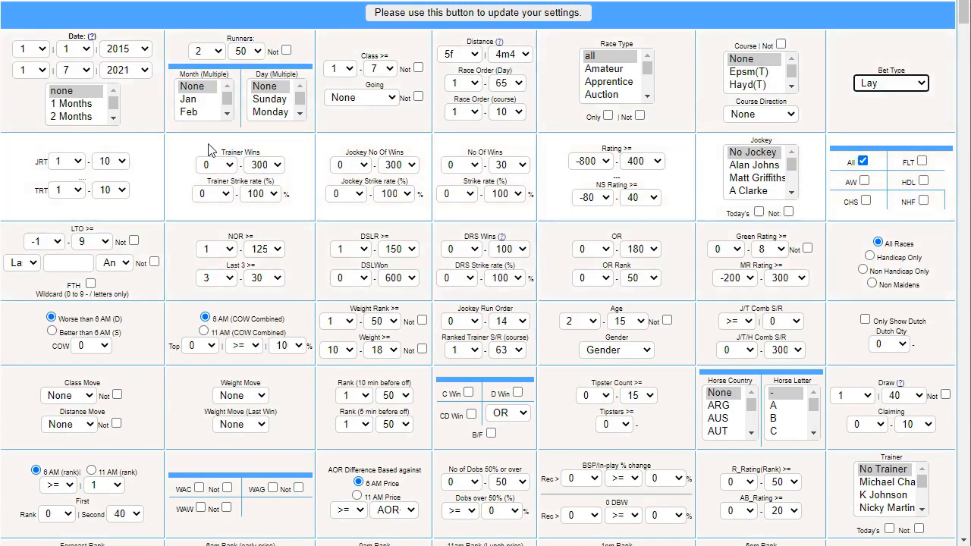
left_click(146, 55)
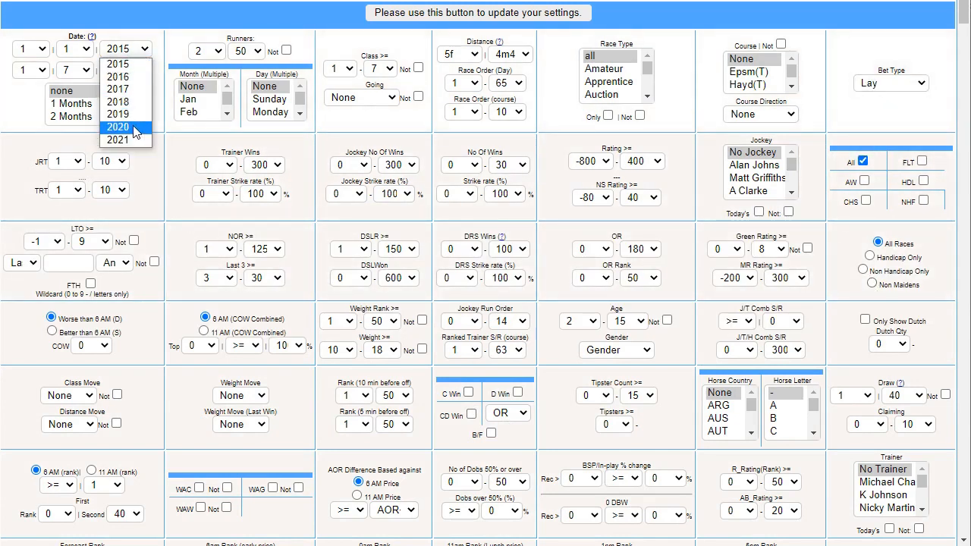
left_click(133, 129)
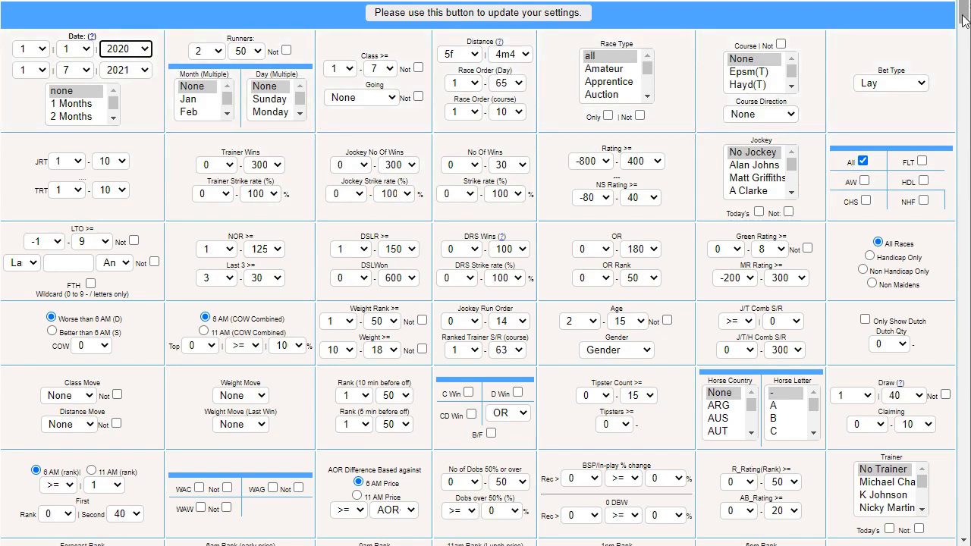
Clear the Trainer and Jockey column options so the race tables include both columns
left_click_drag(963, 19, 964, 44)
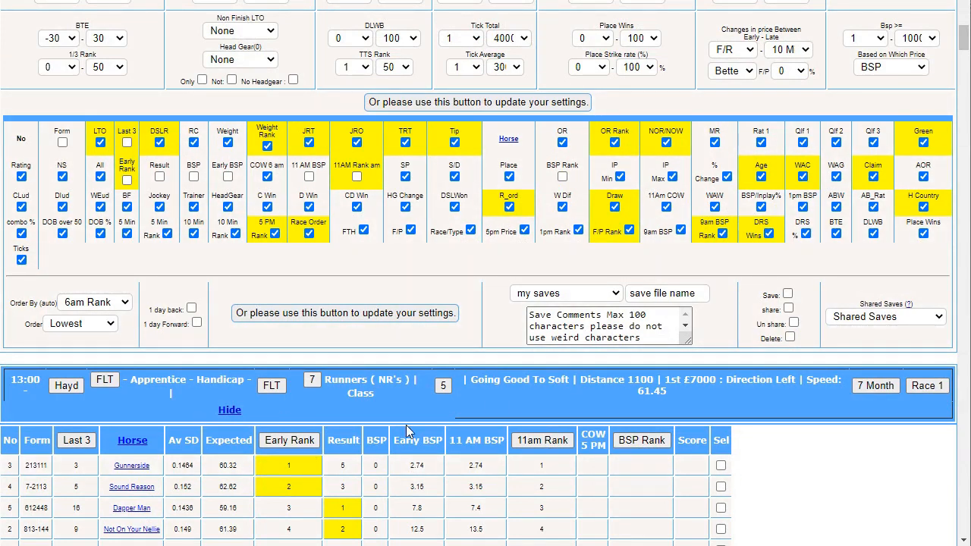
left_click(193, 206)
left_click(160, 206)
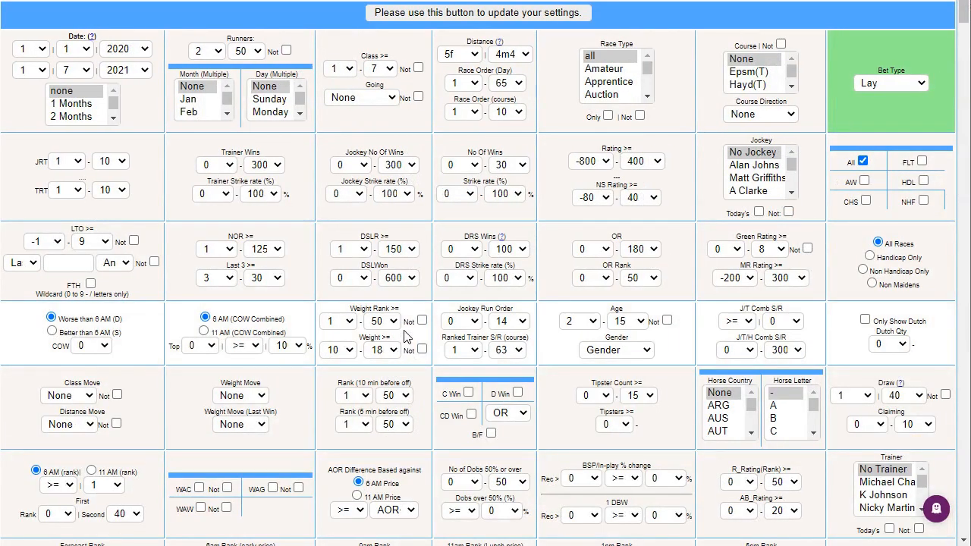
Open the trainer statistics breakdown from the 13:00 Hayd race table
left_click_drag(966, 24, 967, 52)
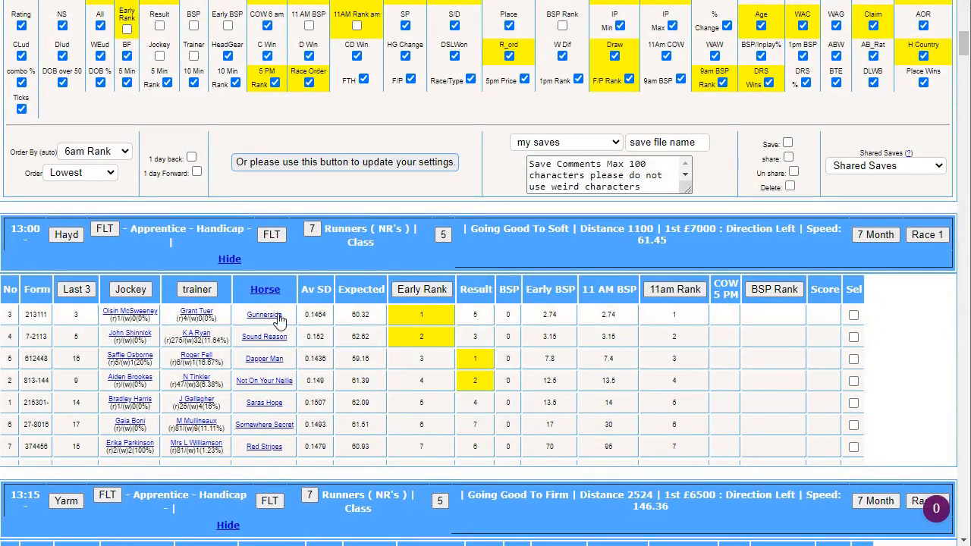
left_click_drag(967, 59, 968, 32)
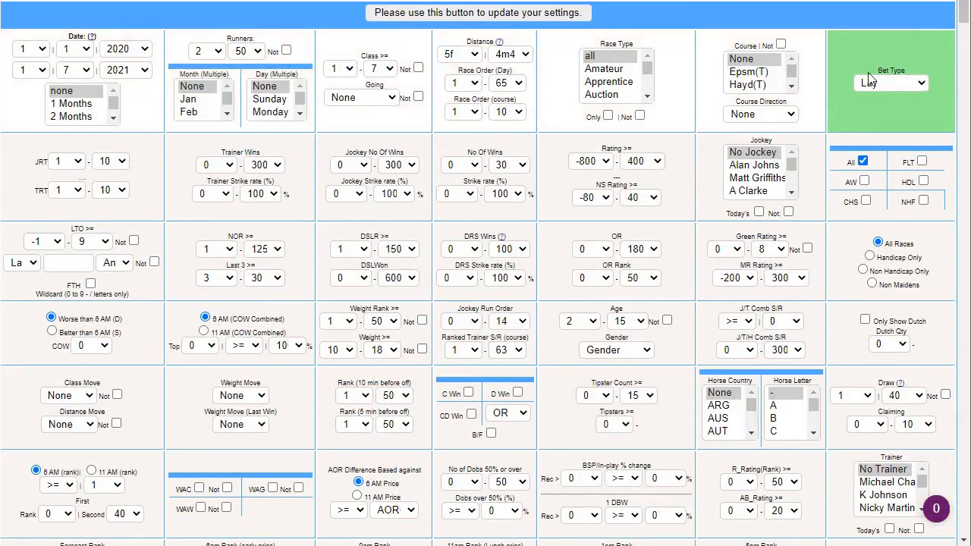
left_click_drag(964, 19, 963, 50)
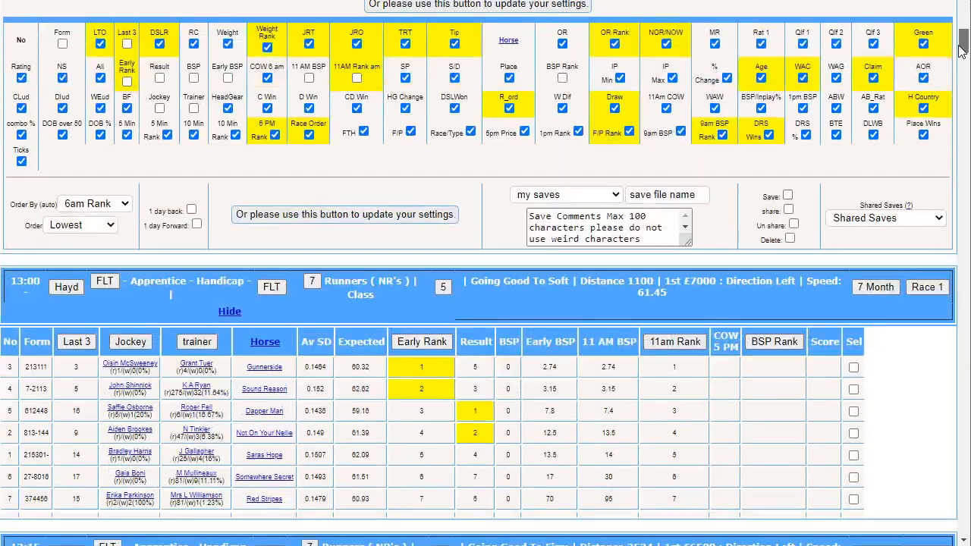
left_click(195, 345)
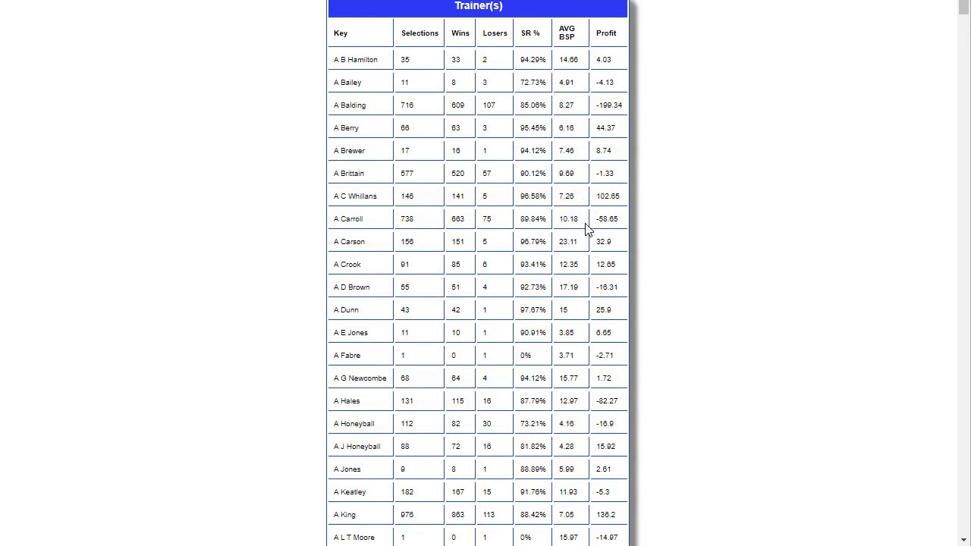
Examine the trainer table's selections, strike rates, average BSP and profits to find consistently profitable lay candidates
scroll(586, 229, "down", 3)
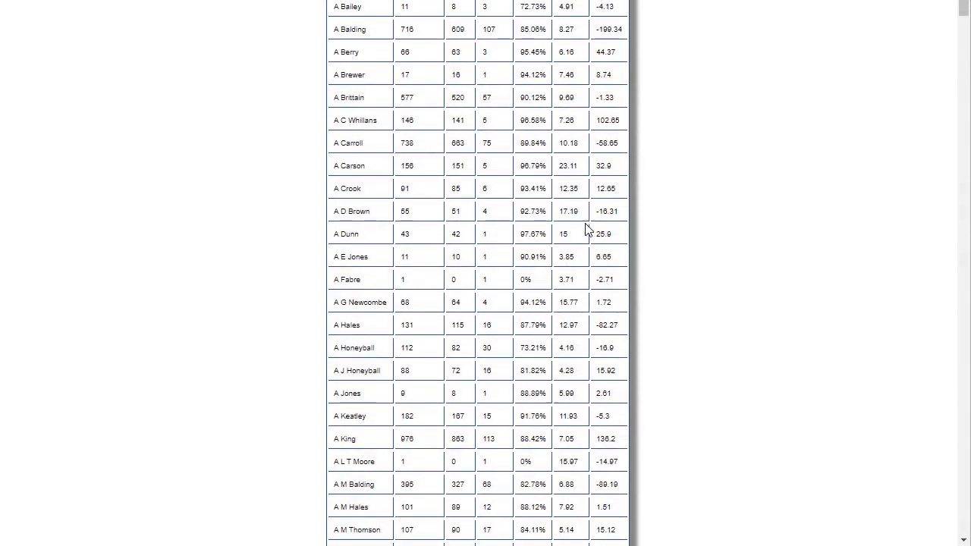
scroll(586, 230, "down", 5)
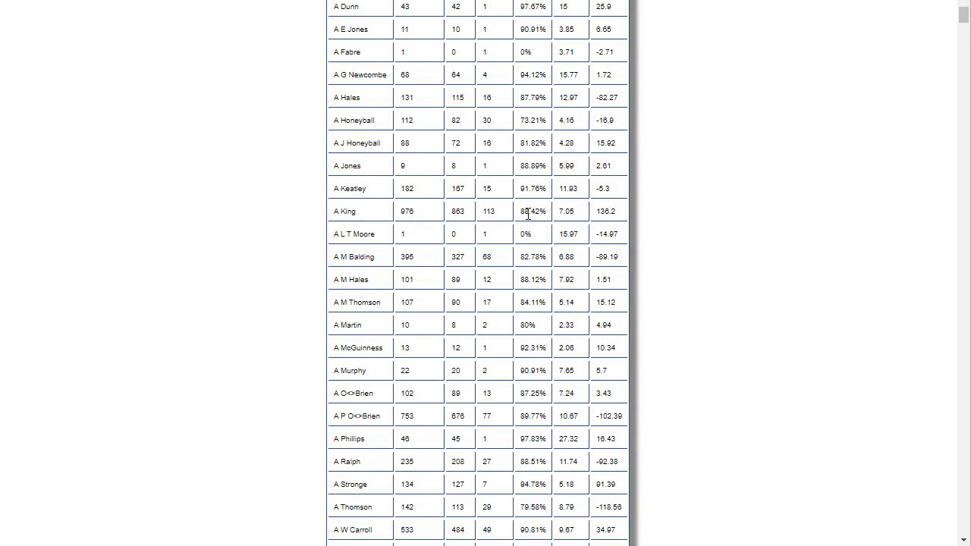
scroll(528, 215, "down", 1)
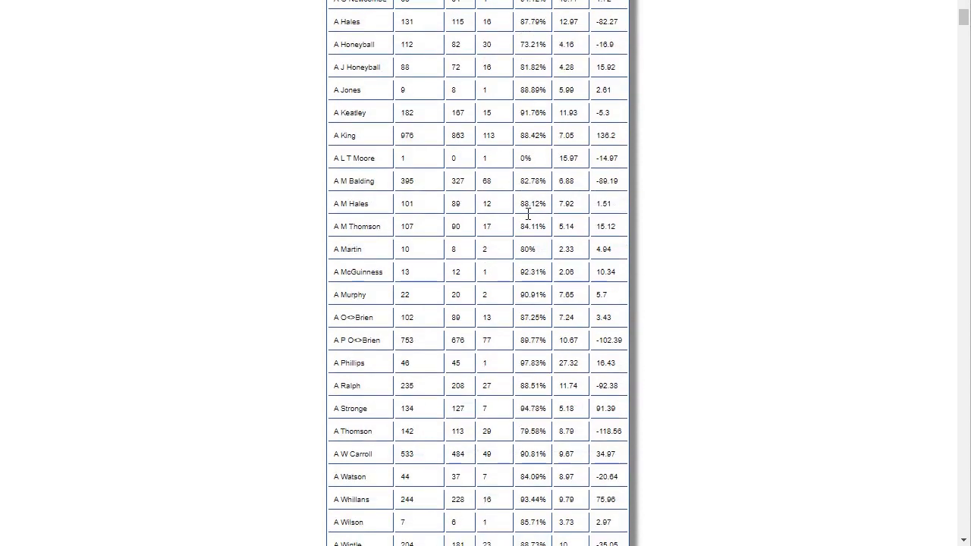
scroll(528, 214, "up", 1)
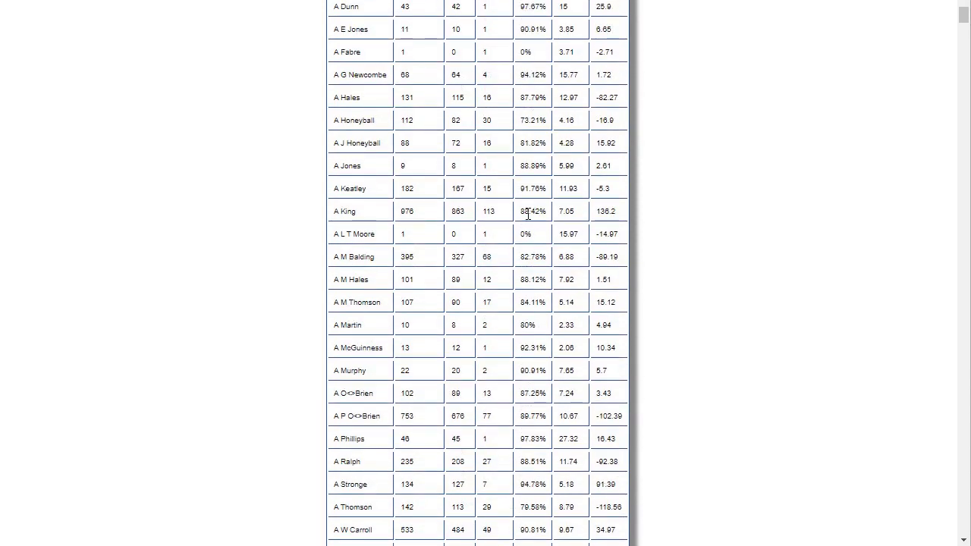
scroll(529, 215, "down", 1)
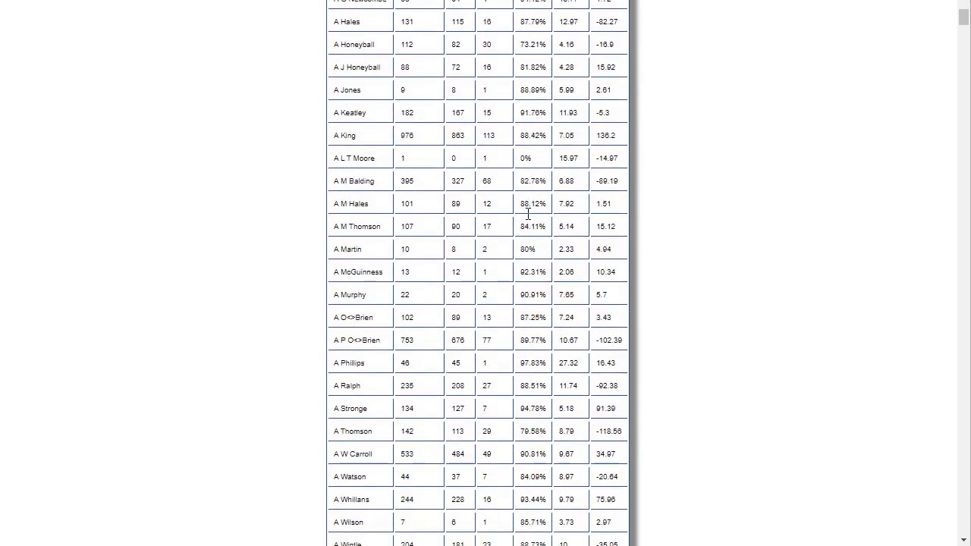
scroll(526, 217, "down", 1)
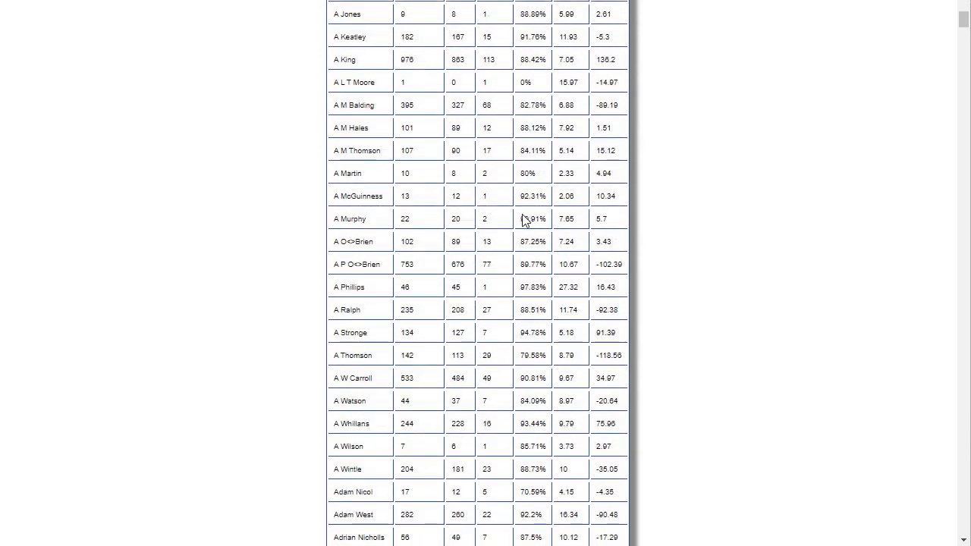
scroll(523, 218, "down", 1)
scroll(522, 215, "down", 1)
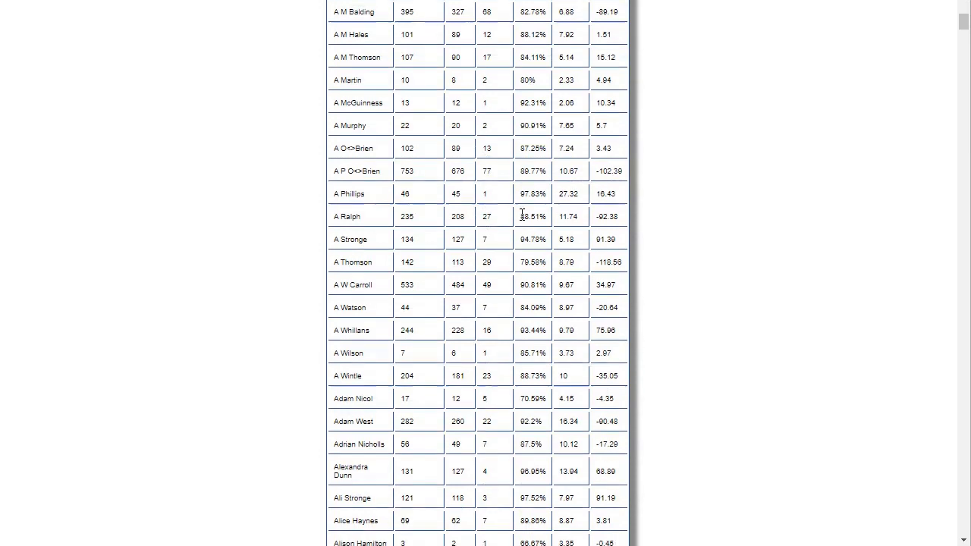
scroll(522, 217, "down", 1)
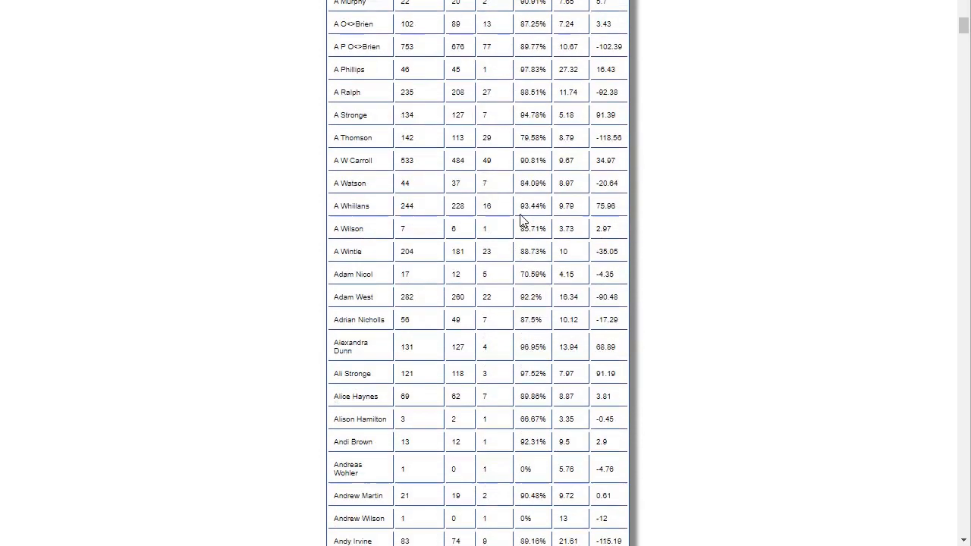
scroll(522, 219, "down", 1)
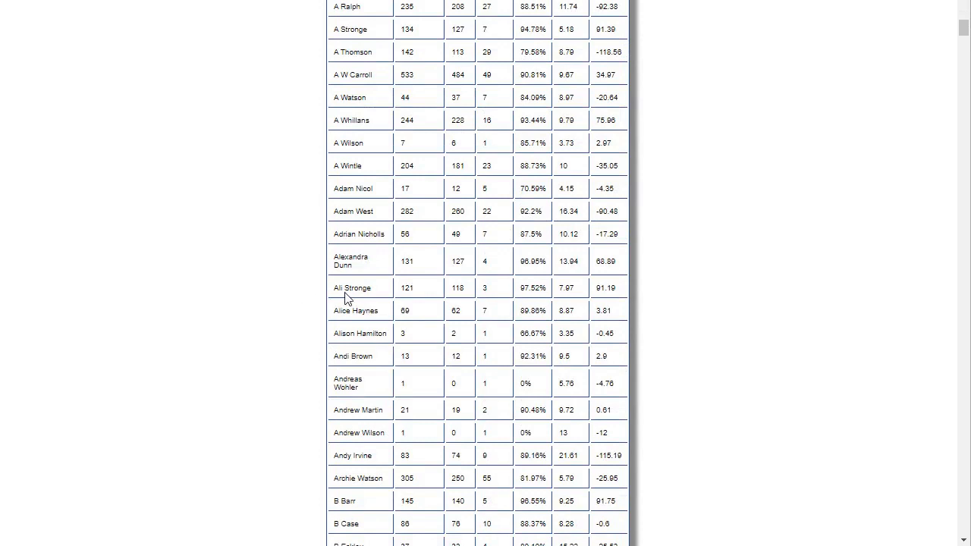
Check the strike rate and number of losers in the Ali Stronge row
left_click_drag(534, 283, 524, 287)
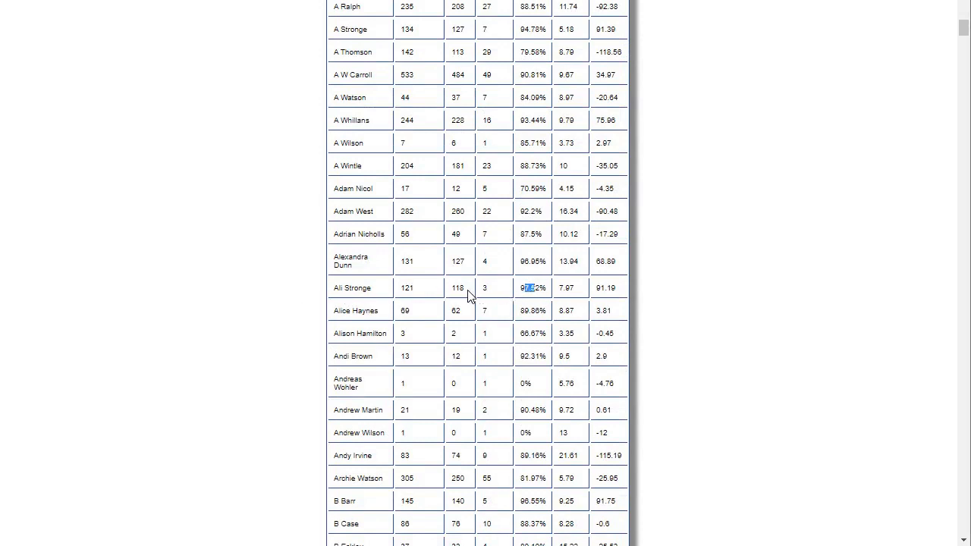
left_click(495, 291)
double_click(482, 289)
Inspect the profit, strike rate and losers in the B Ellison row of the trainer table
scroll(512, 296, "down", 2)
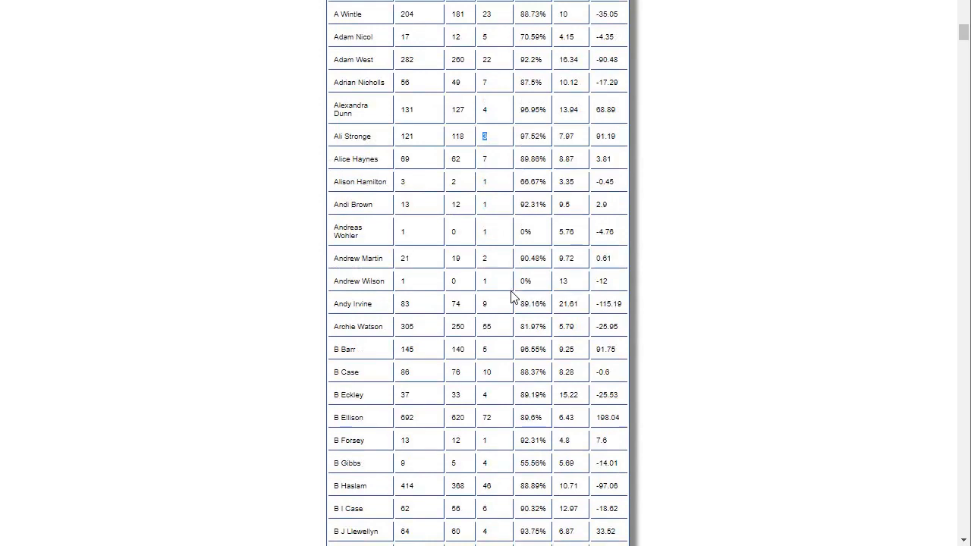
scroll(511, 296, "down", 1)
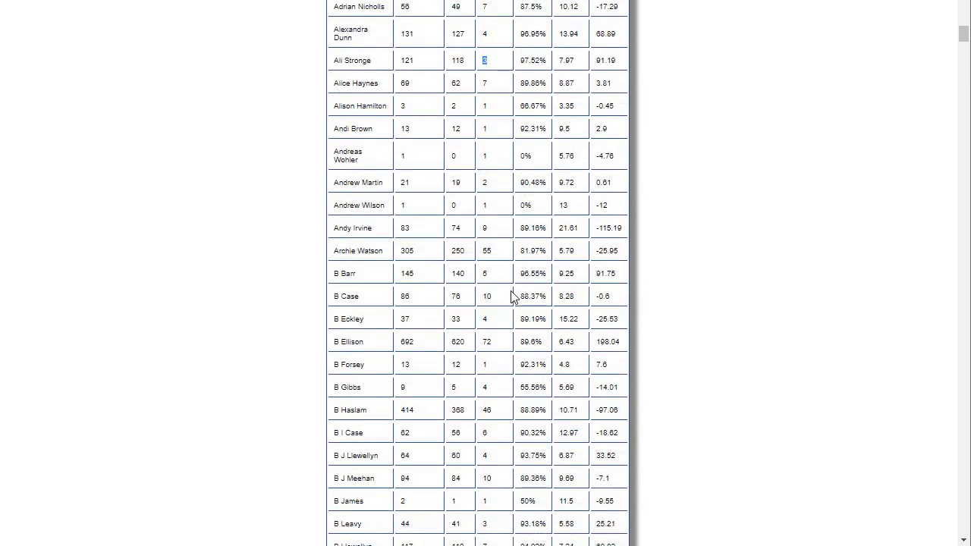
double_click(608, 342)
left_click_drag(520, 342, 538, 338)
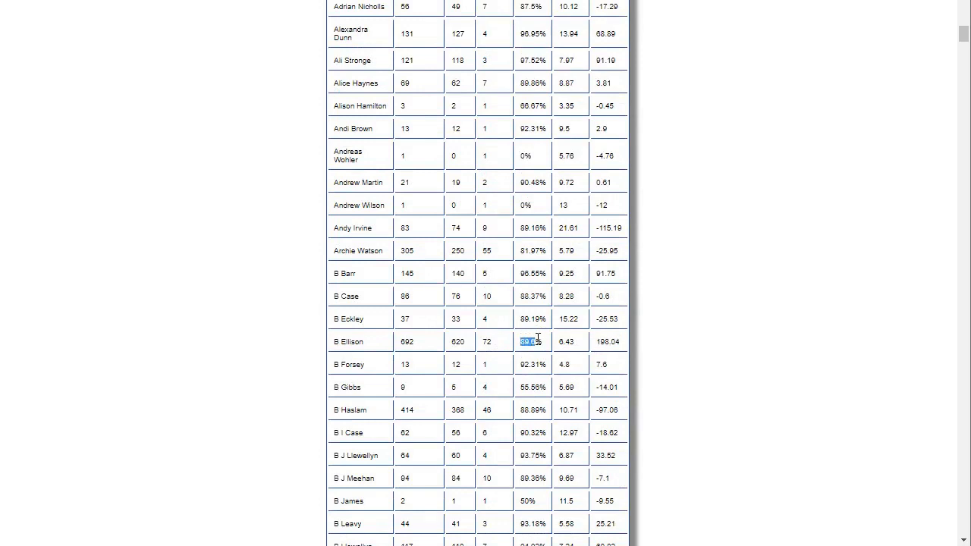
left_click(488, 342)
double_click(488, 341)
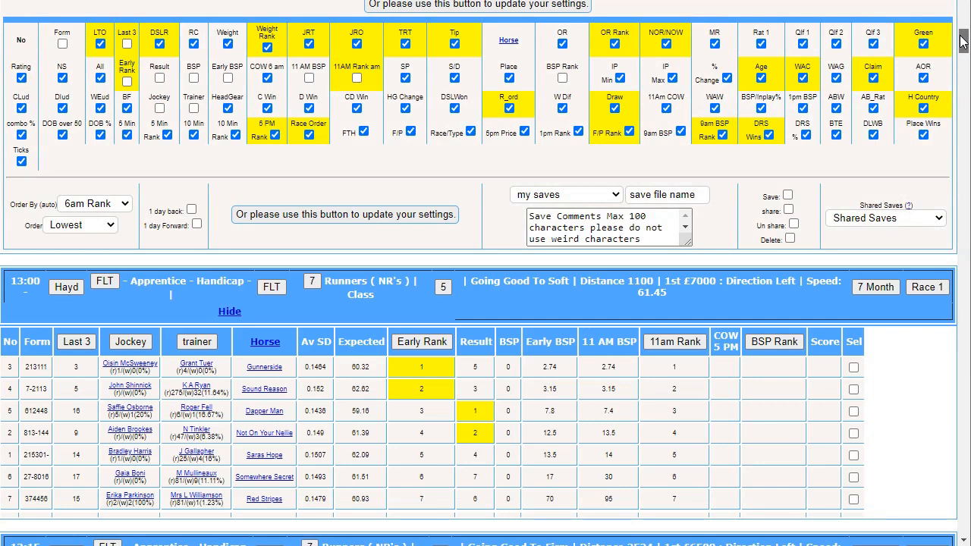
left_click_drag(962, 42, 962, 28)
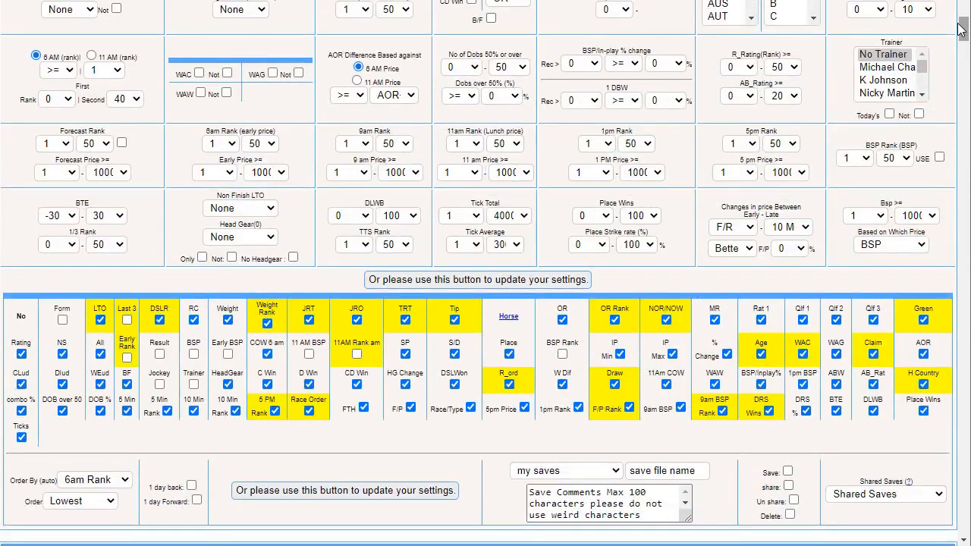
left_click(875, 81)
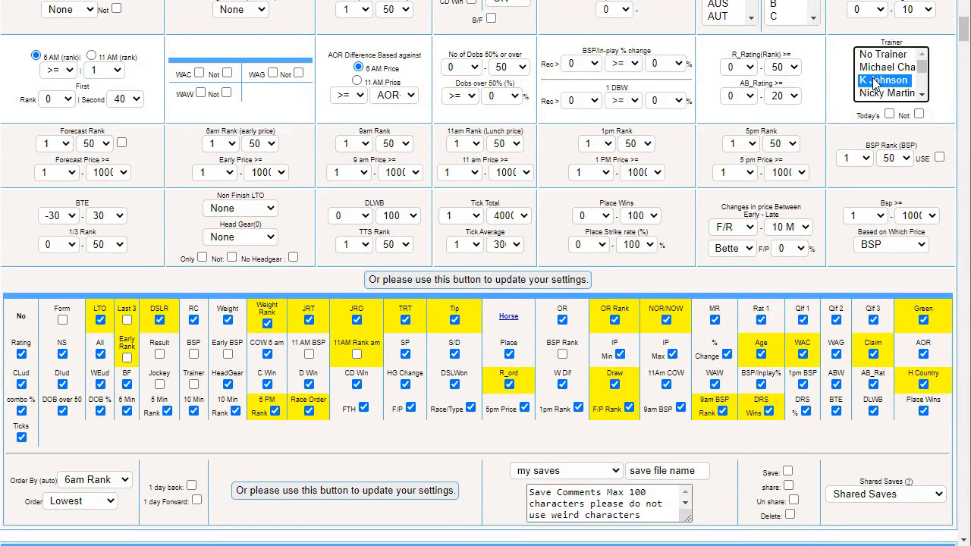
key("b")
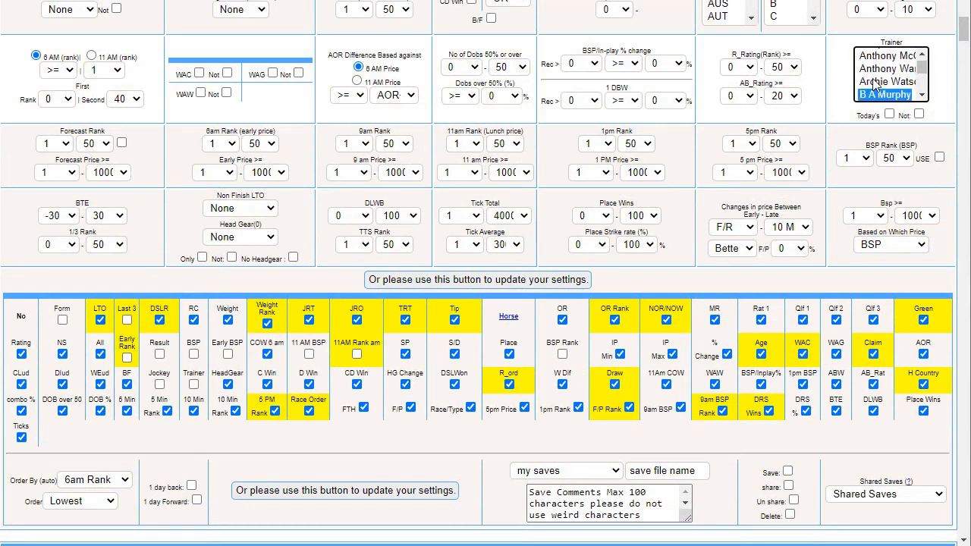
left_click(923, 96)
left_click(922, 96)
left_click(923, 96)
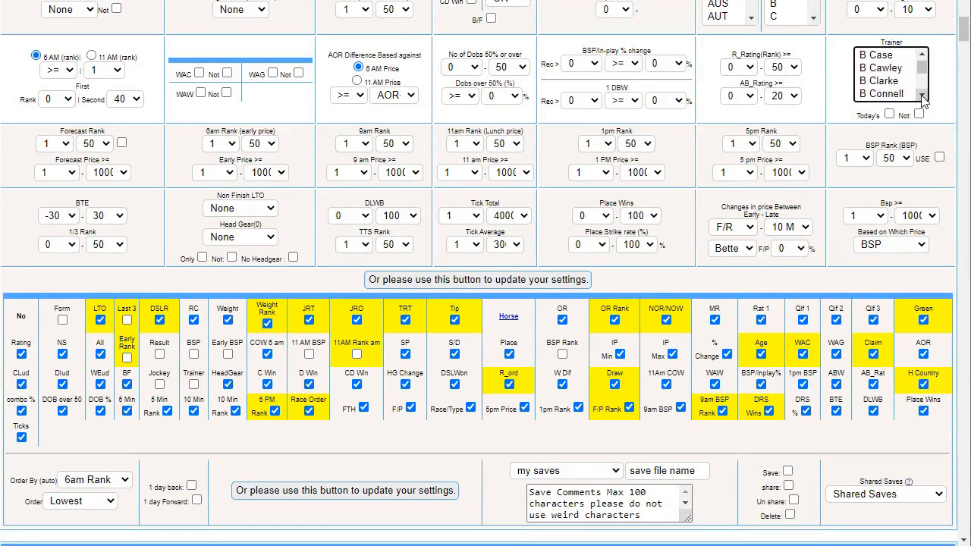
left_click(923, 95)
left_click(923, 96)
left_click(922, 96)
left_click(923, 95)
left_click(922, 96)
left_click(923, 96)
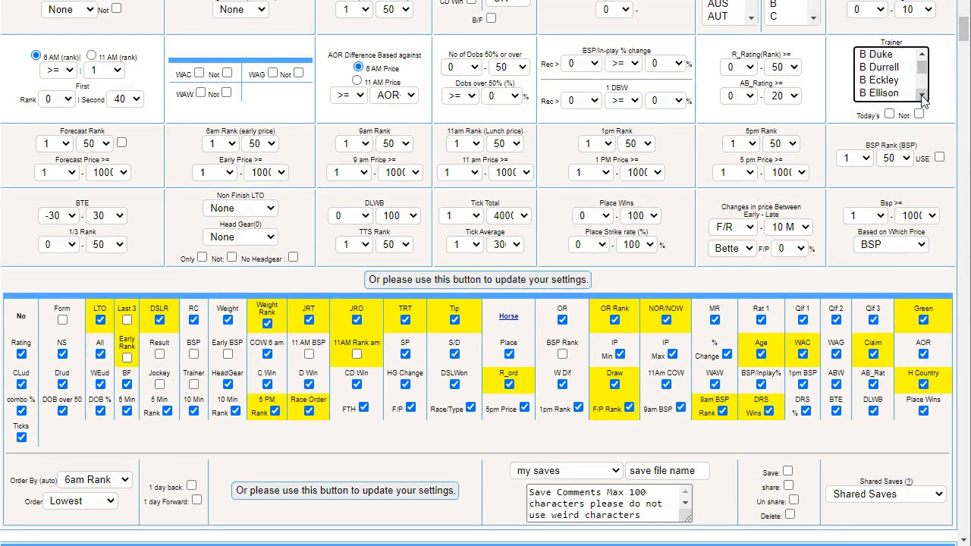
left_click(892, 93)
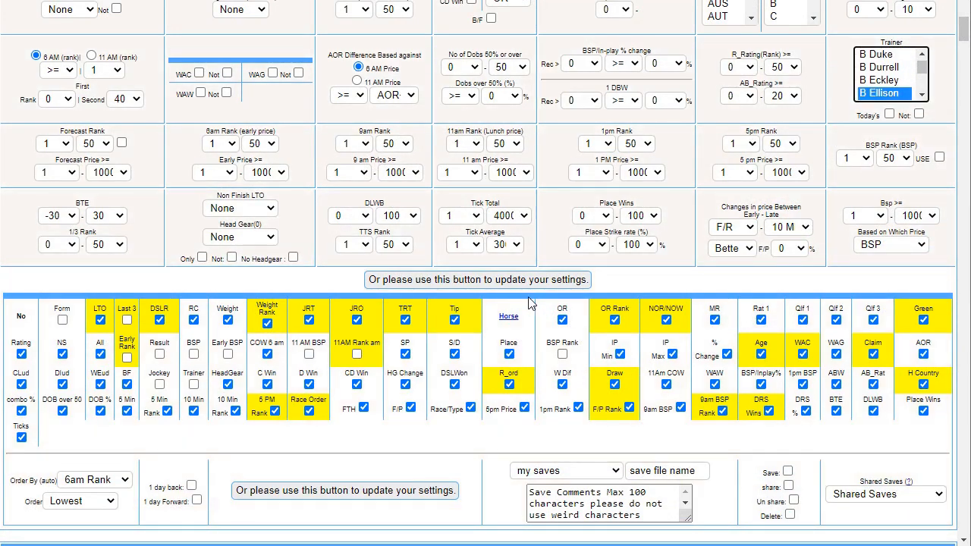
left_click(520, 281)
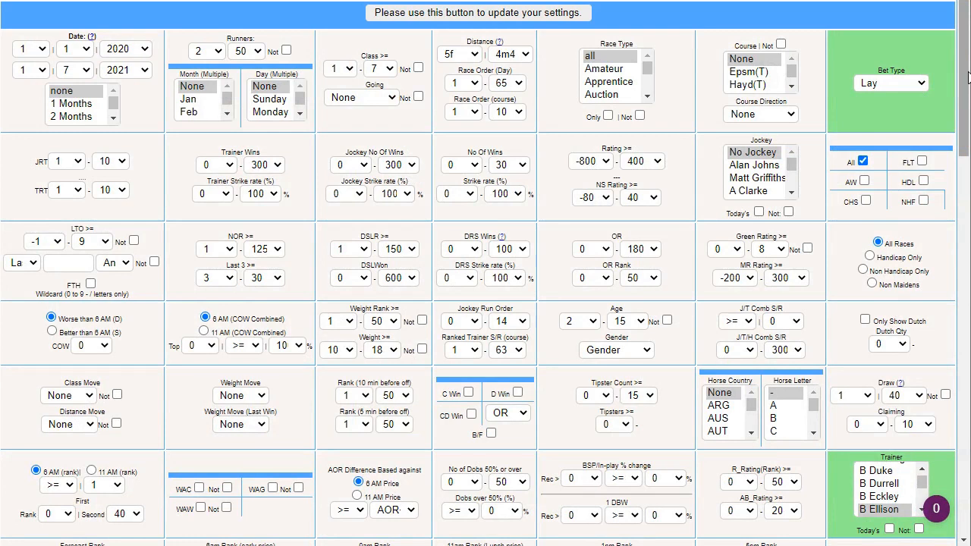
Show the month-by-month results for the trainer's lay selections in the results summary
mouse_move(969, 78)
left_mouse_down()
mouse_move(964, 107)
mouse_move(964, 70)
left_mouse_up()
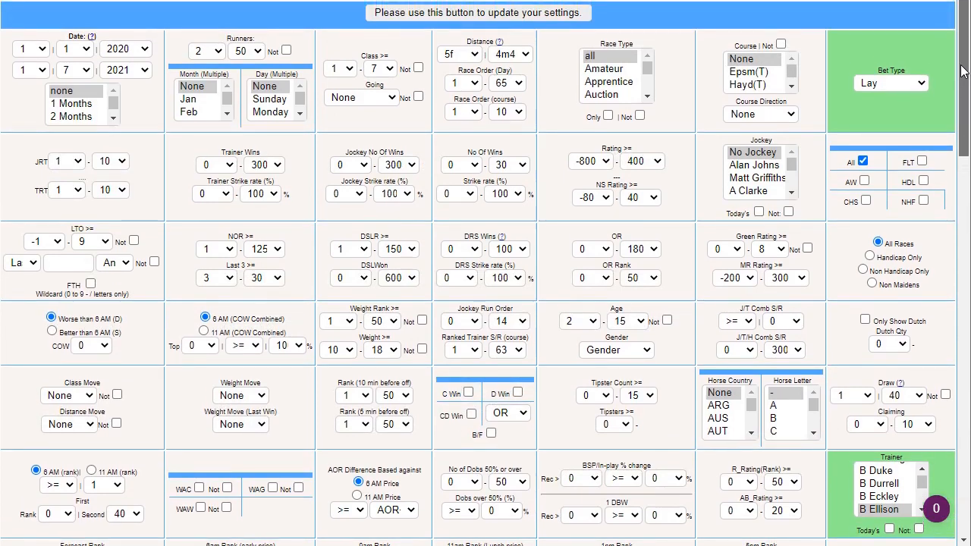
left_click_drag(963, 70, 936, 448)
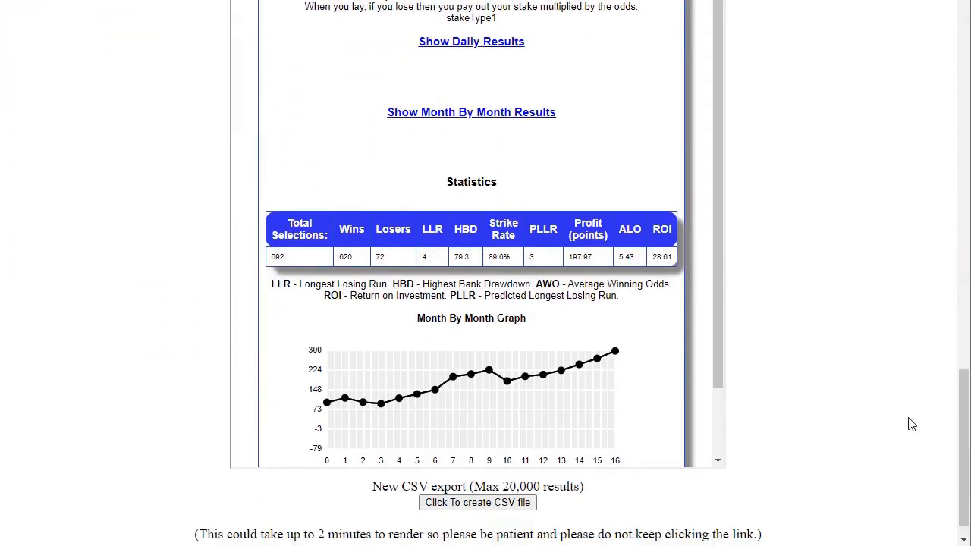
left_click(448, 121)
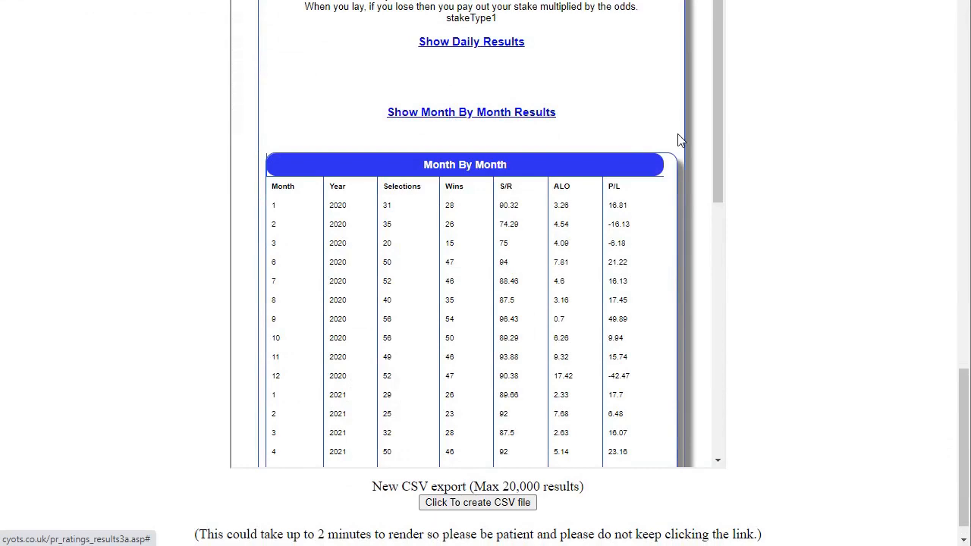
Examine the December and March 2020 P/L in the monthly table, plus the overall statistics and month-by-month graph
left_click_drag(711, 134, 721, 195)
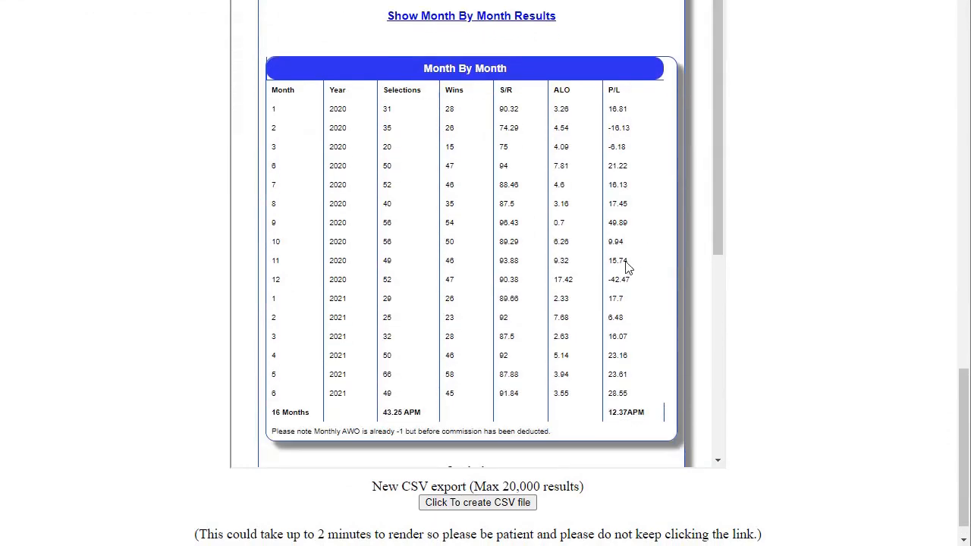
double_click(619, 280)
left_click_drag(617, 146, 604, 147)
left_click_drag(717, 199, 710, 356)
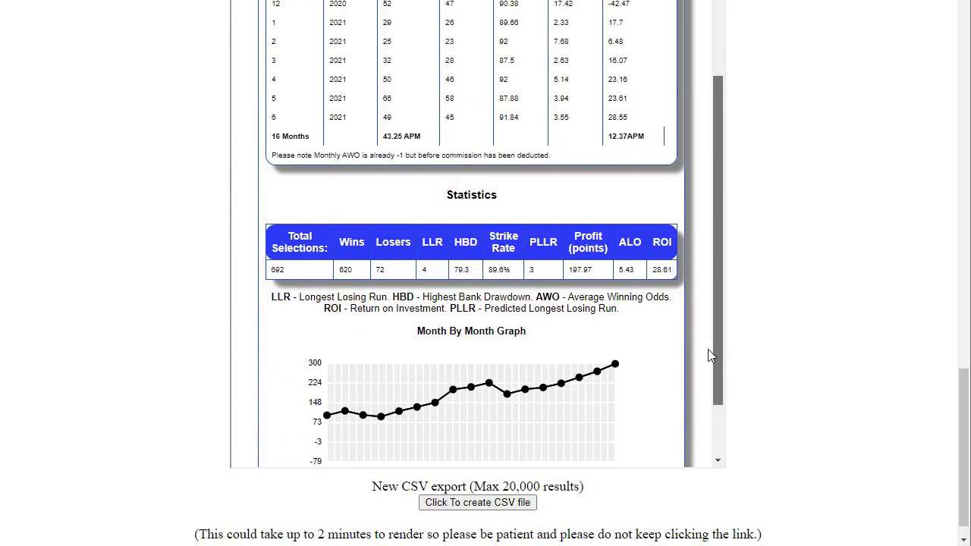
Check the June 2021 strike rate in the monthly table and open the Course analysis for the trainer's lay selections
left_click_drag(710, 355, 709, 253)
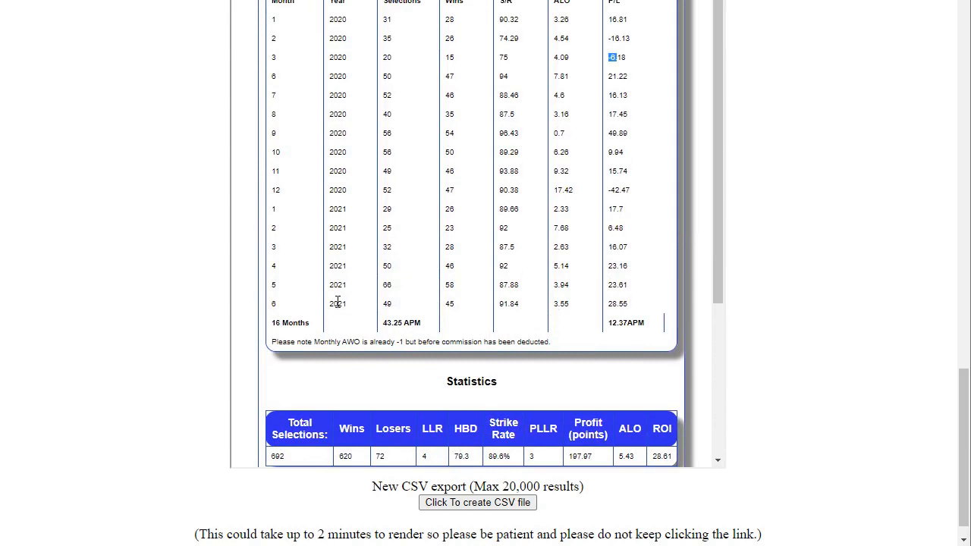
double_click(510, 305)
left_click_drag(960, 411, 964, 260)
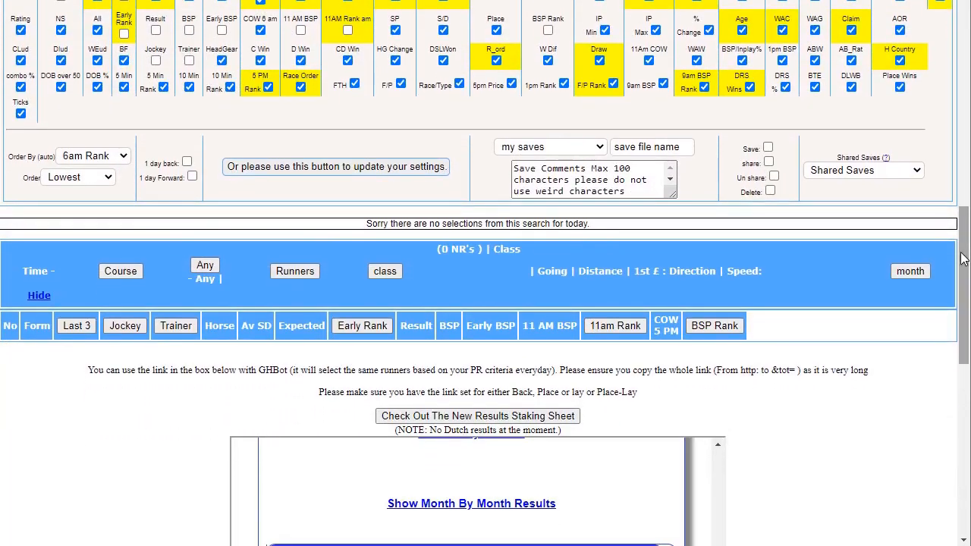
left_click(115, 271)
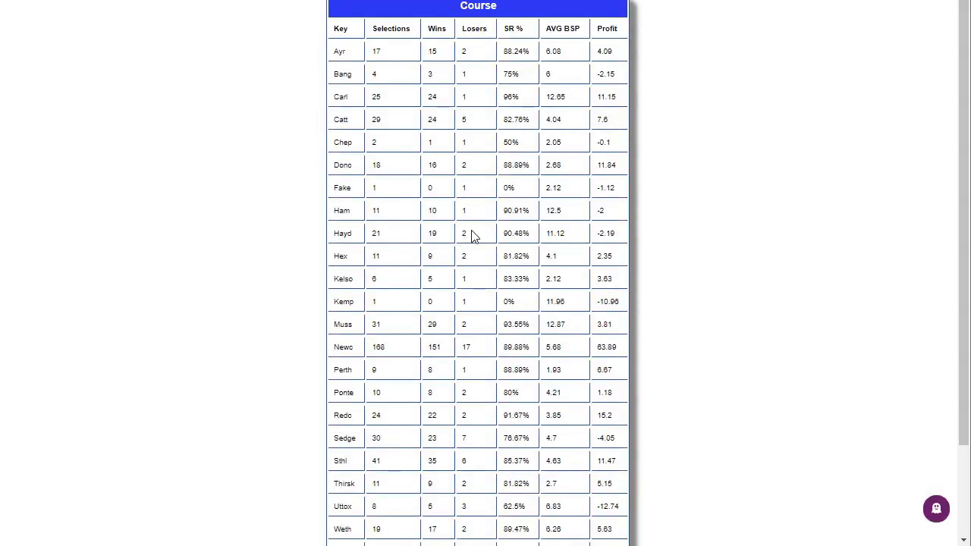
Examine the course table, checking the Newc, Kemp, Uttox and Wolv rows for selections, strike rate and profit
scroll(548, 222, "down", 2)
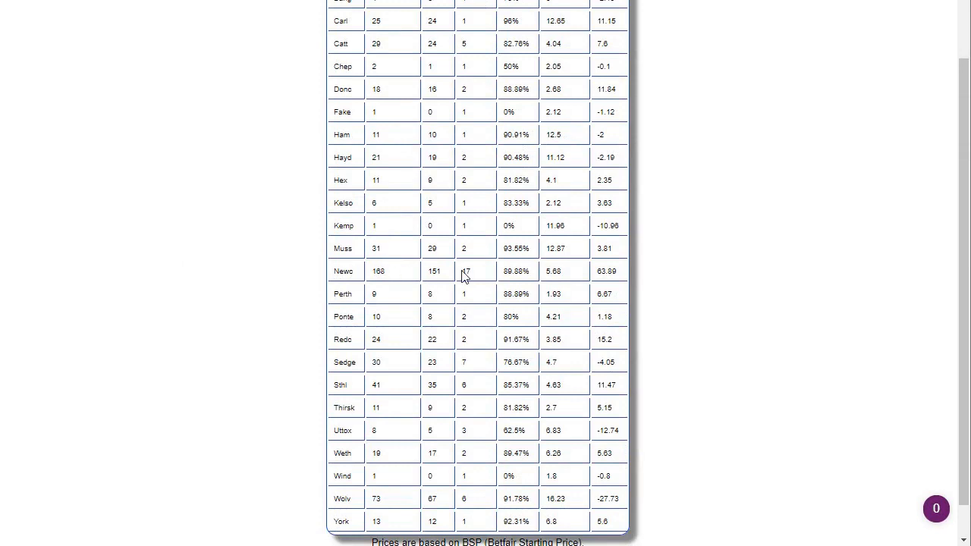
left_click_drag(342, 274, 571, 280)
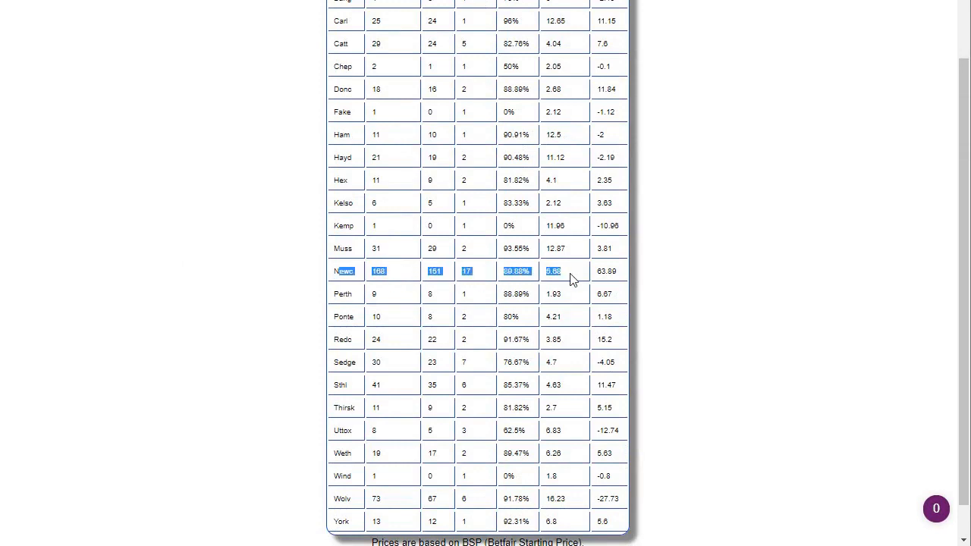
left_click_drag(339, 225, 435, 227)
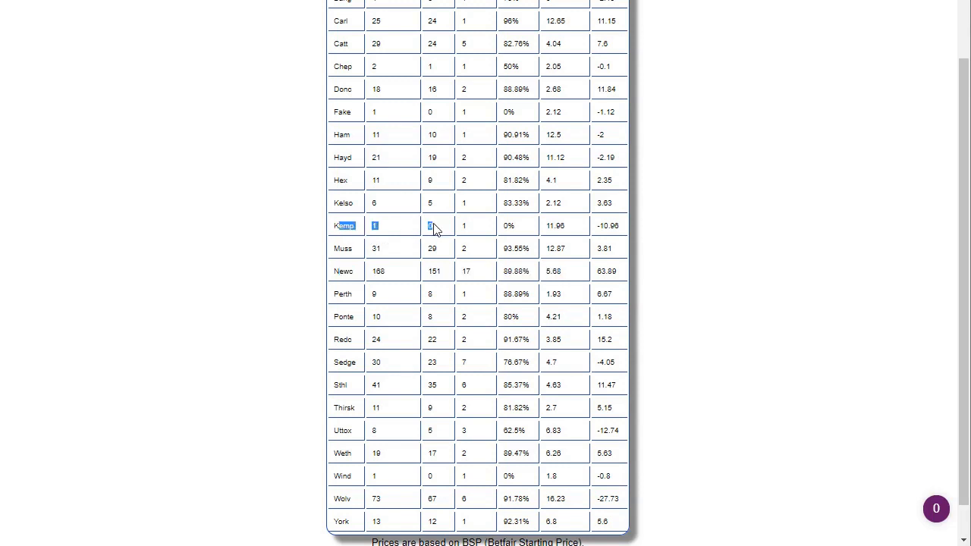
scroll(577, 106, "up", 1)
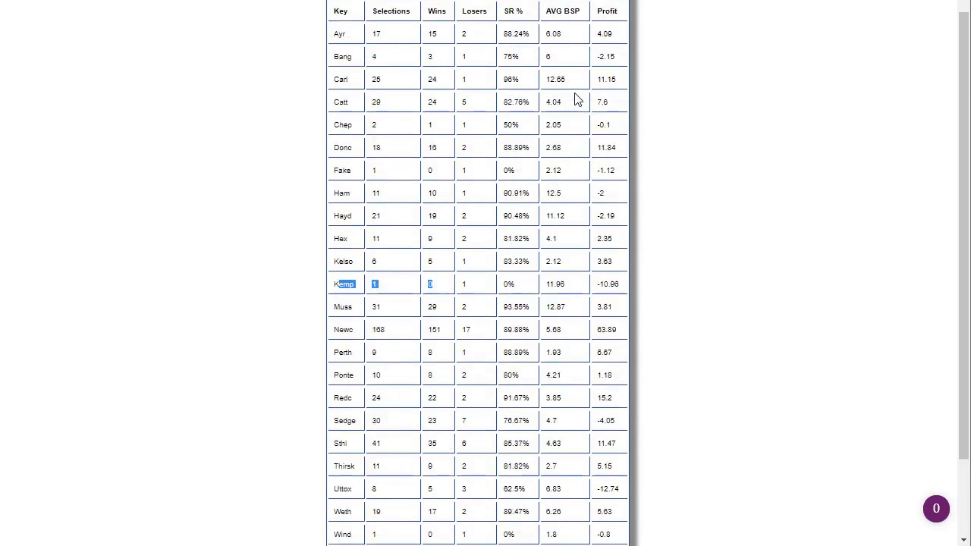
scroll(574, 99, "down", 2)
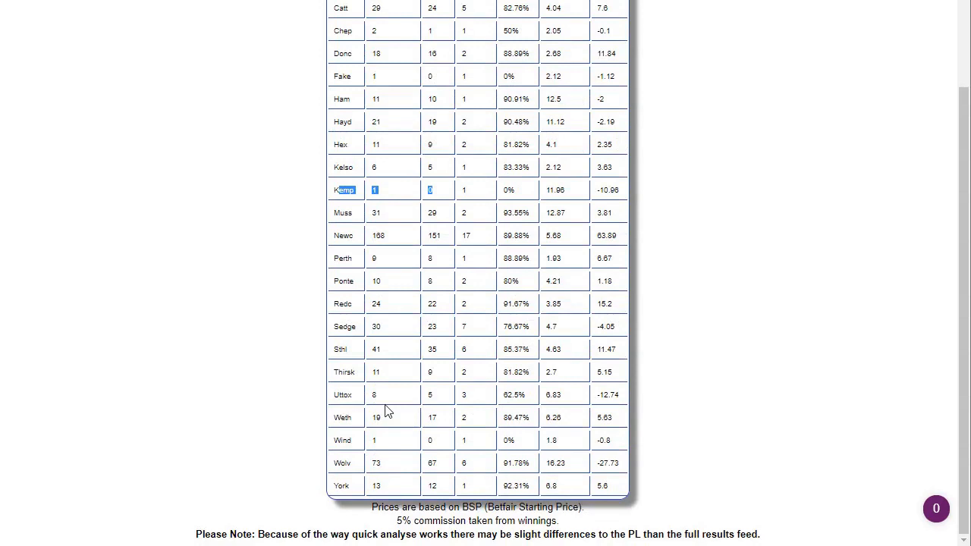
left_click_drag(334, 394, 366, 396)
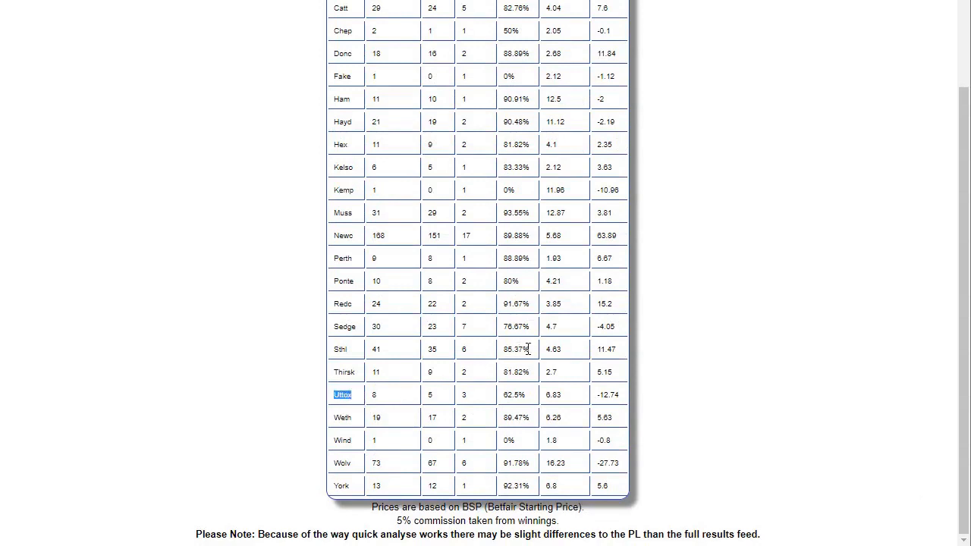
double_click(352, 464)
scroll(465, 398, "up", 2)
scroll(464, 397, "down", 2)
scroll(464, 398, "up", 2)
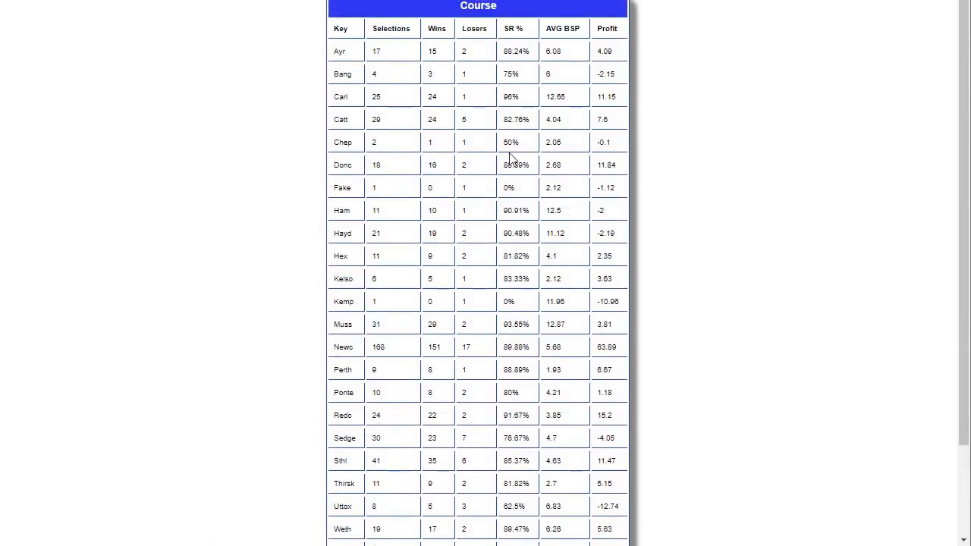
Return to the ratings page and review the Race Class analysis for the trainer's lay selections
key("ctrl+shift+Tab")
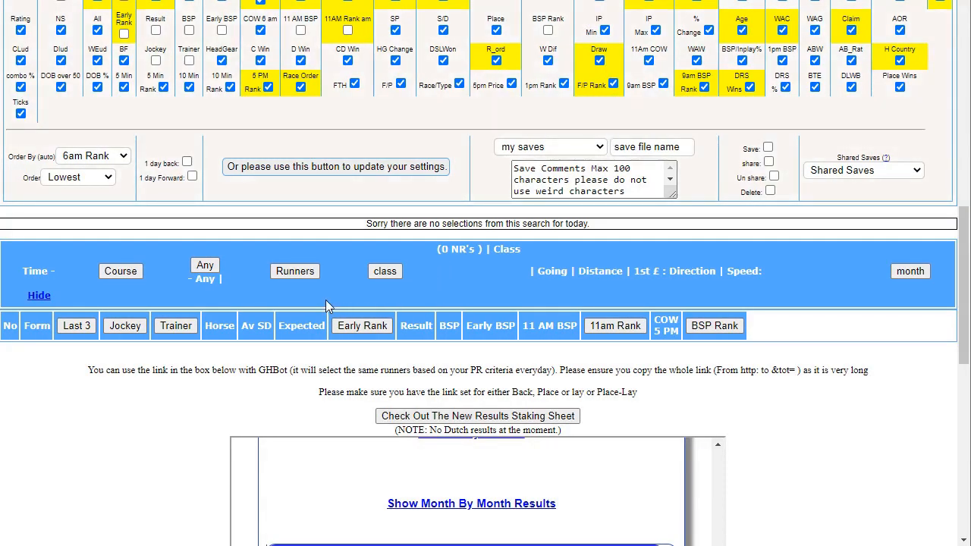
left_click(383, 271)
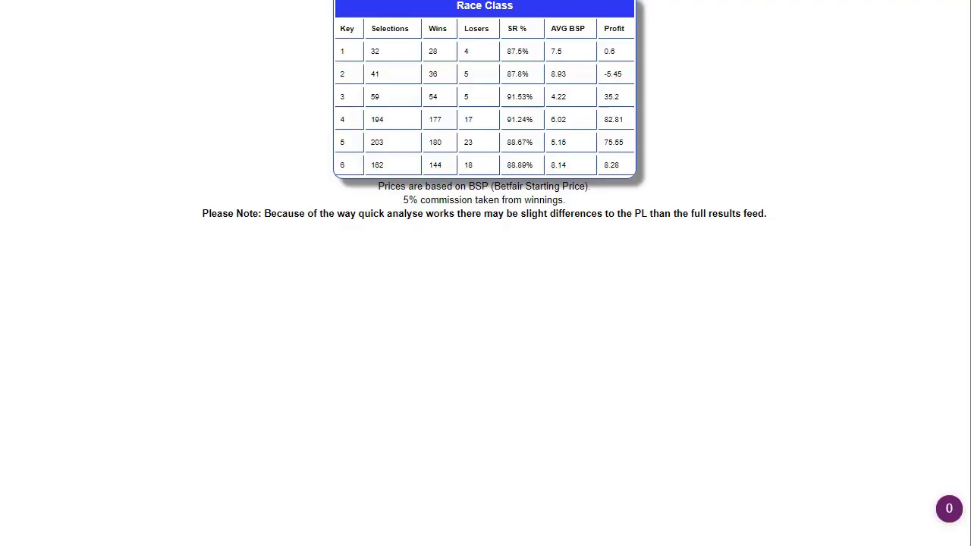
key("ctrl+w")
Set the Class range filter to 3 through 6 and update the settings
left_click_drag(964, 223, 957, 6)
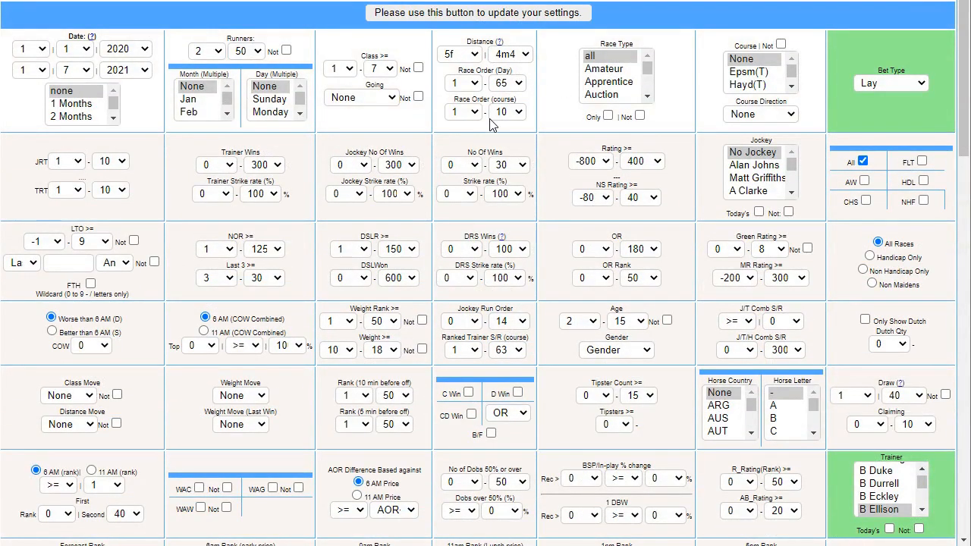
left_click(348, 70)
left_click(341, 112)
left_click(386, 70)
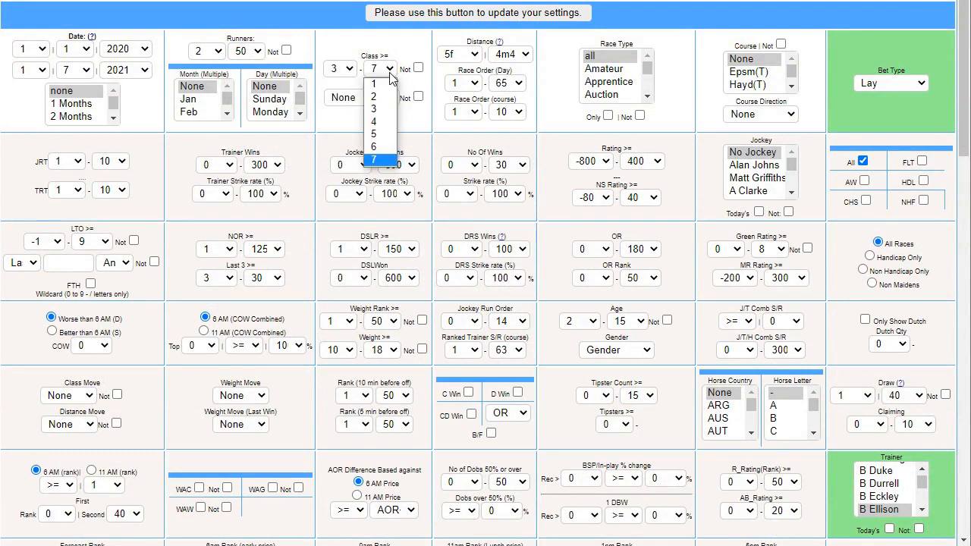
left_click(393, 146)
left_click_drag(962, 107, 961, 198)
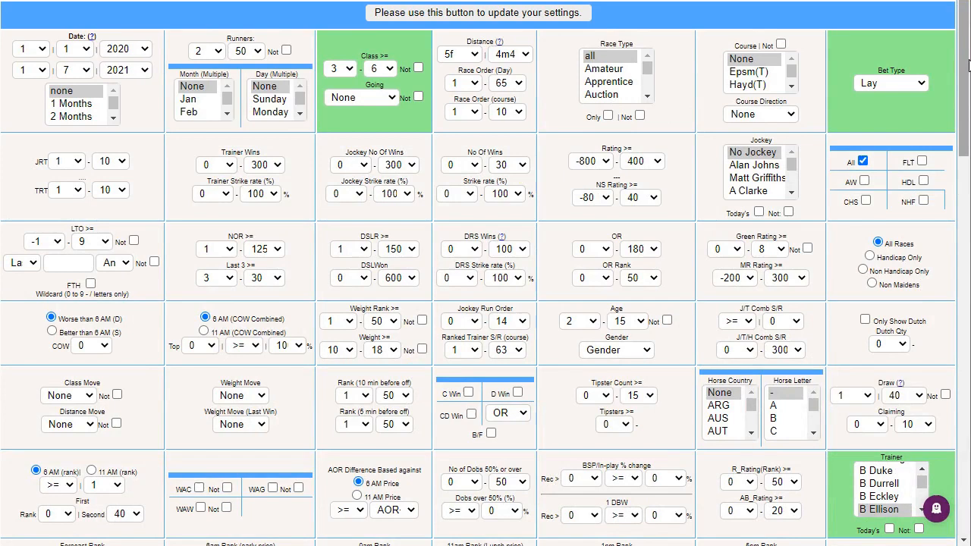
Show the month-by-month results for the class 3 to 6 lay selections and review the monthly P/L
left_click_drag(964, 46, 944, 397)
left_click(505, 120)
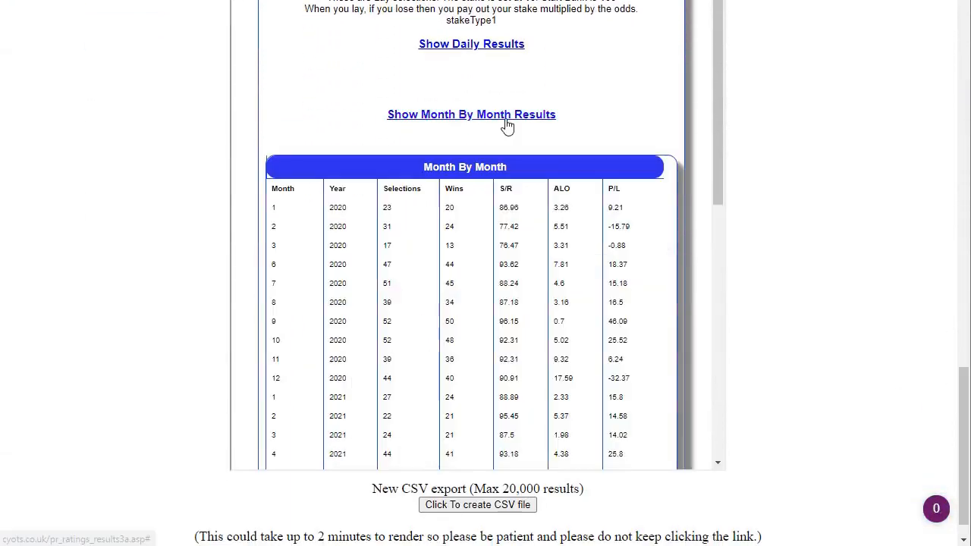
left_click_drag(718, 179, 717, 223)
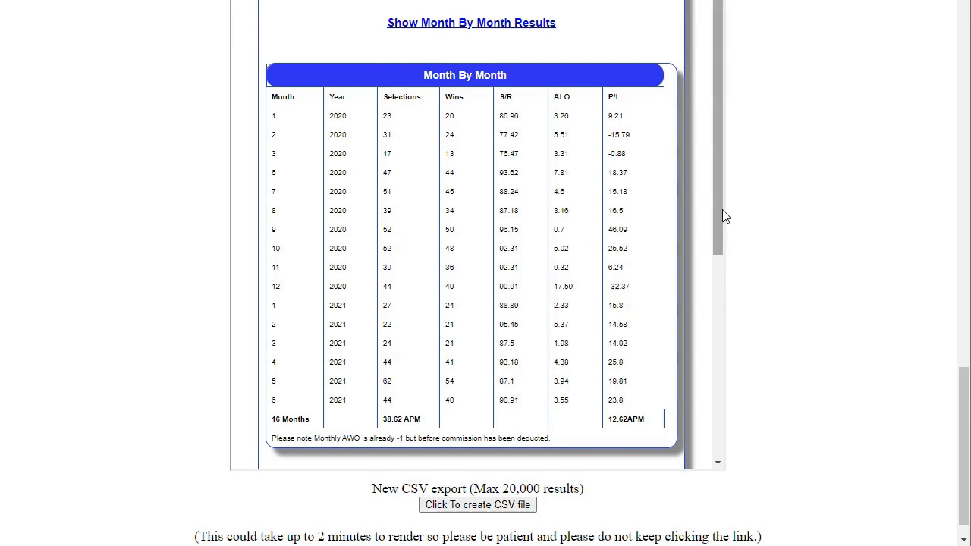
left_click_drag(722, 210, 724, 194)
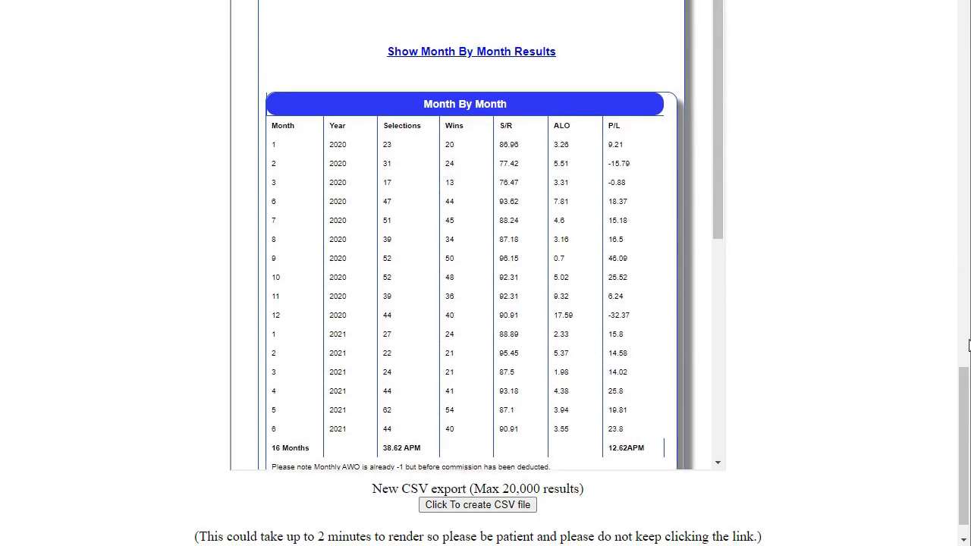
Examine the save file name, comments and Save options available for storing the current filter settings
left_click_drag(962, 384, 947, 163)
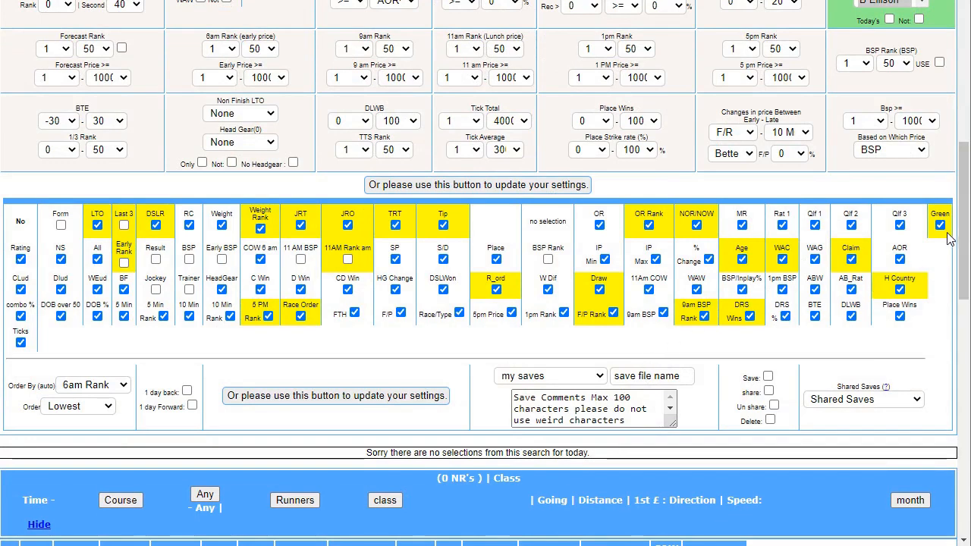
left_click_drag(965, 221, 966, 251)
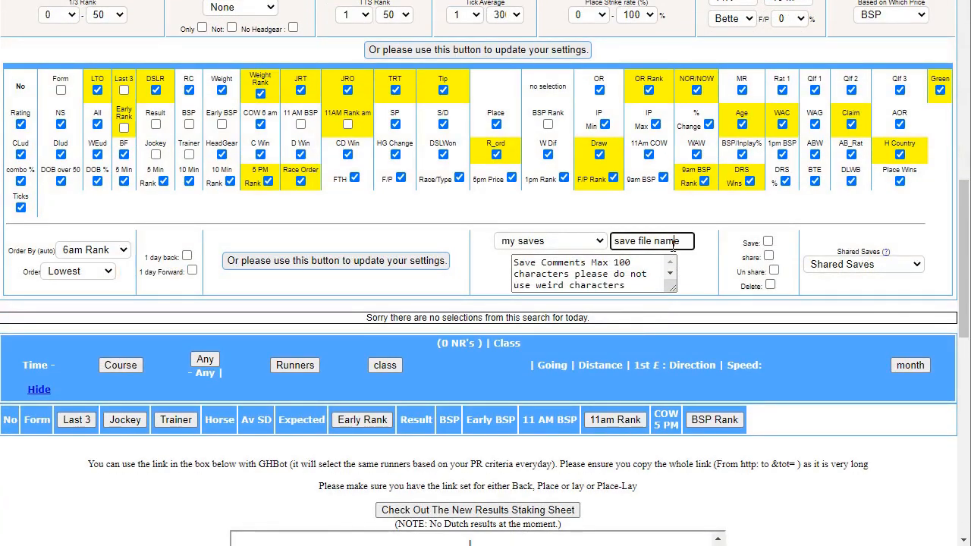
left_click(768, 241)
left_click(769, 243)
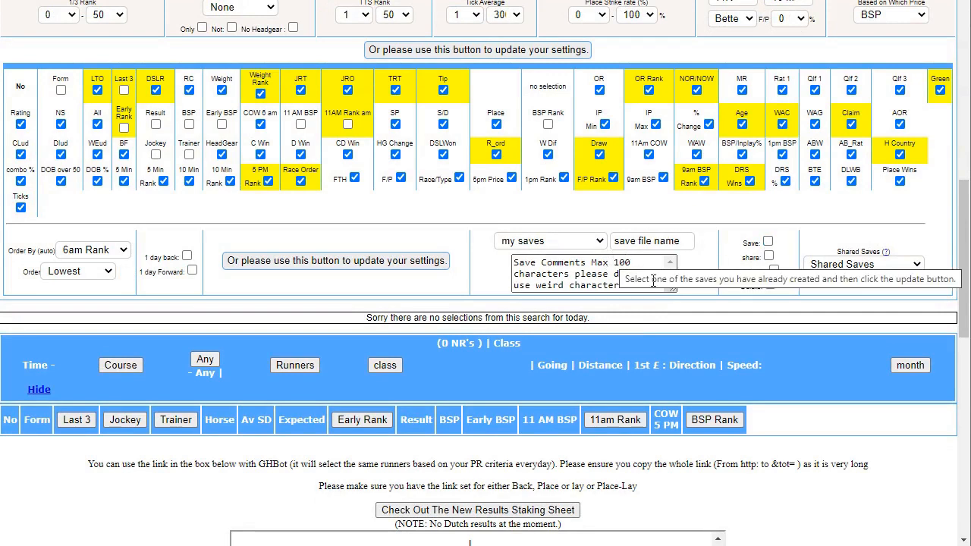
scroll(958, 258, "down", 6)
scroll(936, 364, "up", 2)
scroll(937, 333, "up", 3)
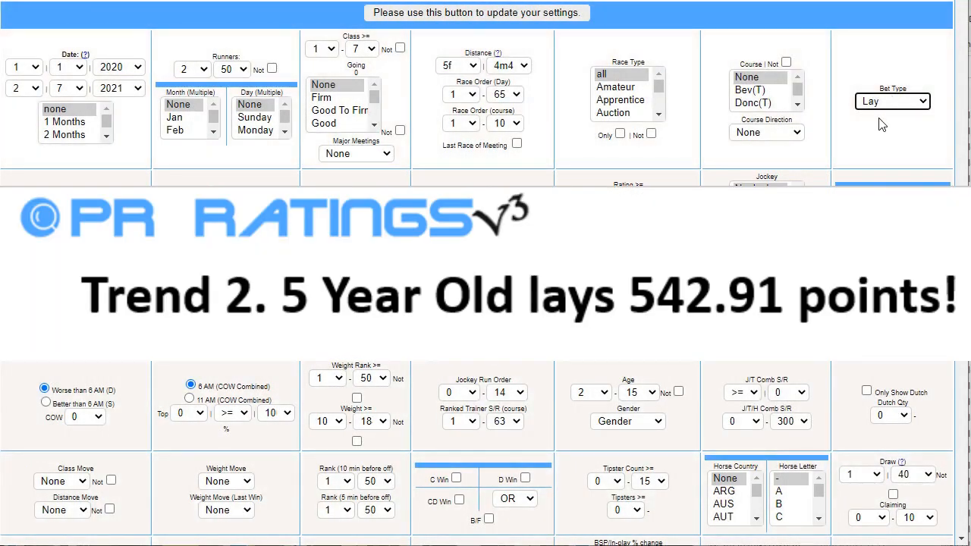
Restrict the lay selections to FLT races, show the Age column in the race tables and update the settings
left_click(895, 220)
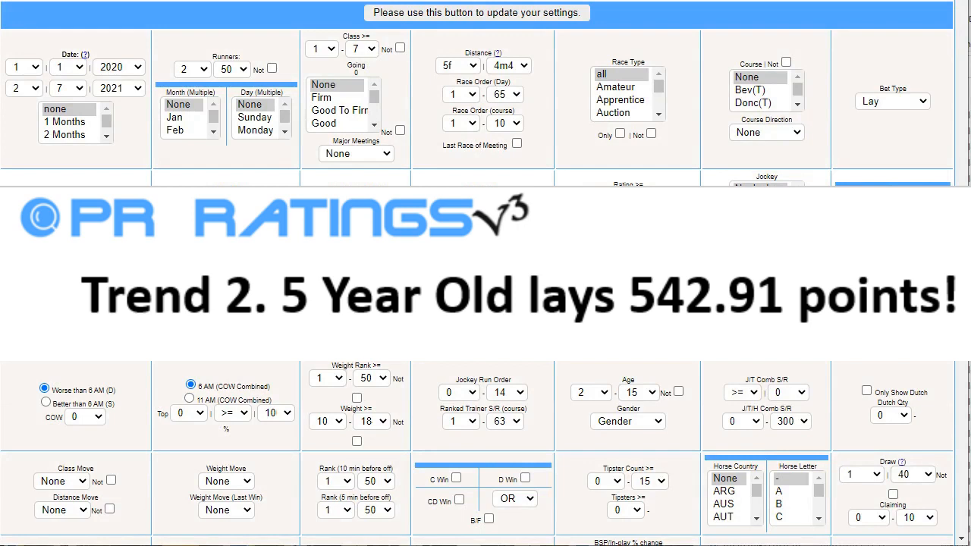
scroll(706, 188, "down", 10)
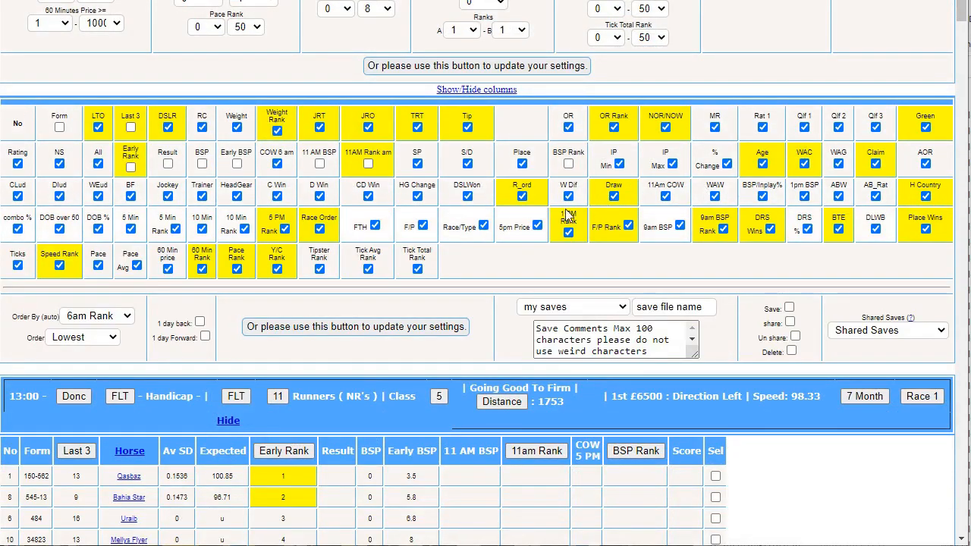
left_click(762, 163)
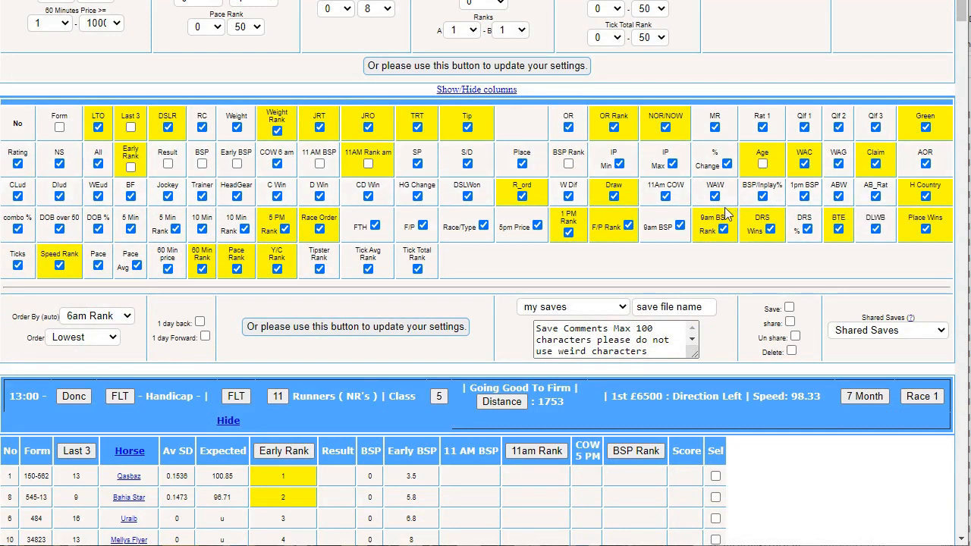
left_click(470, 67)
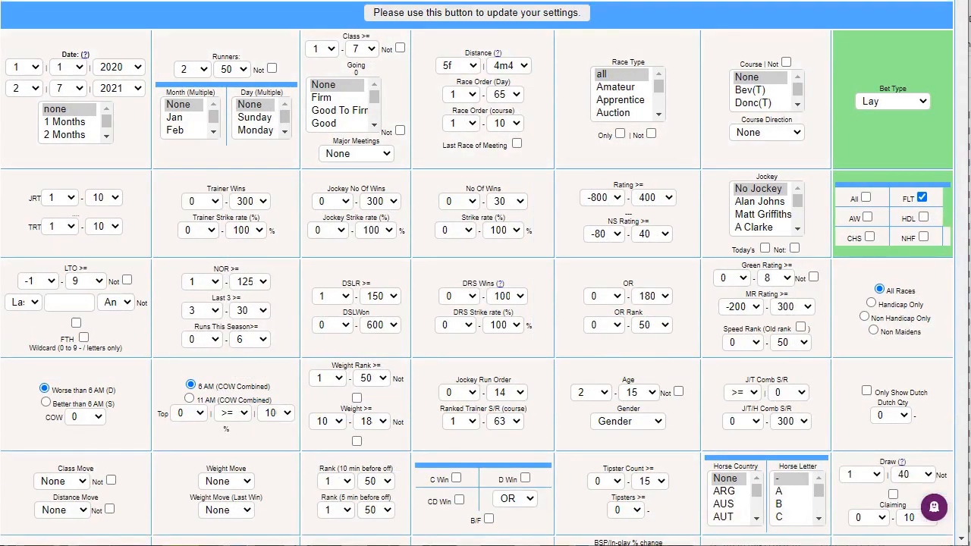
Open the Age analysis and examine the profit for 3-year-olds and the strike rate and profit for 5-year-olds
left_click_drag(961, 0, 954, 28)
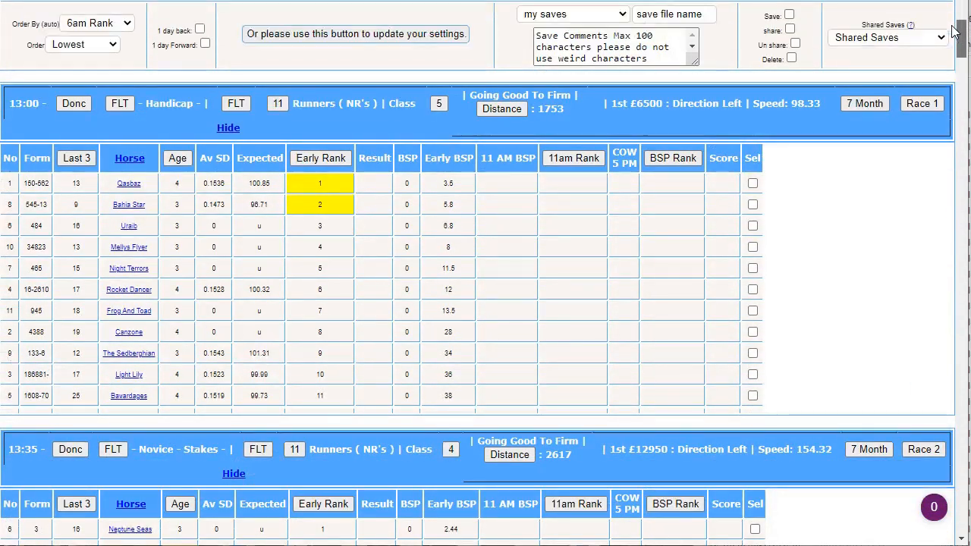
left_click(177, 159)
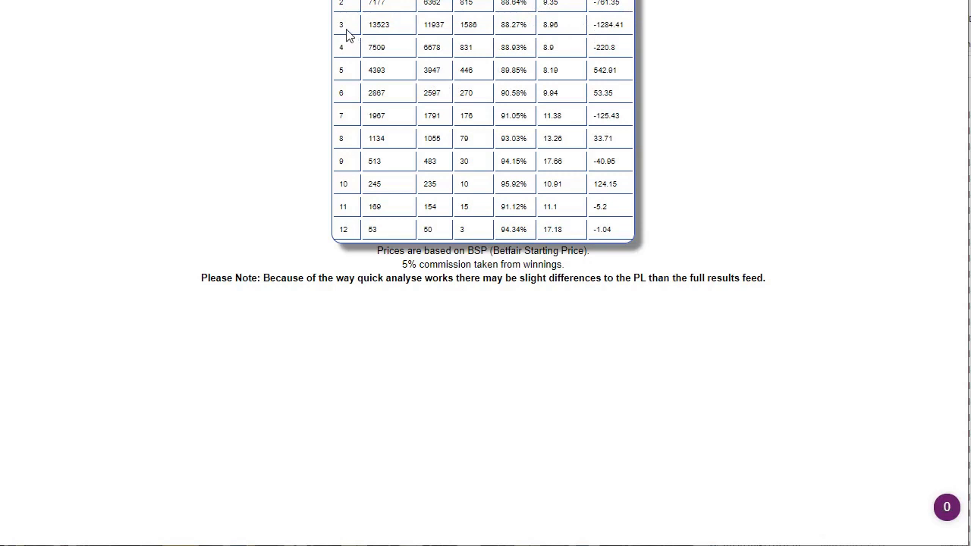
left_click_drag(601, 24, 622, 25)
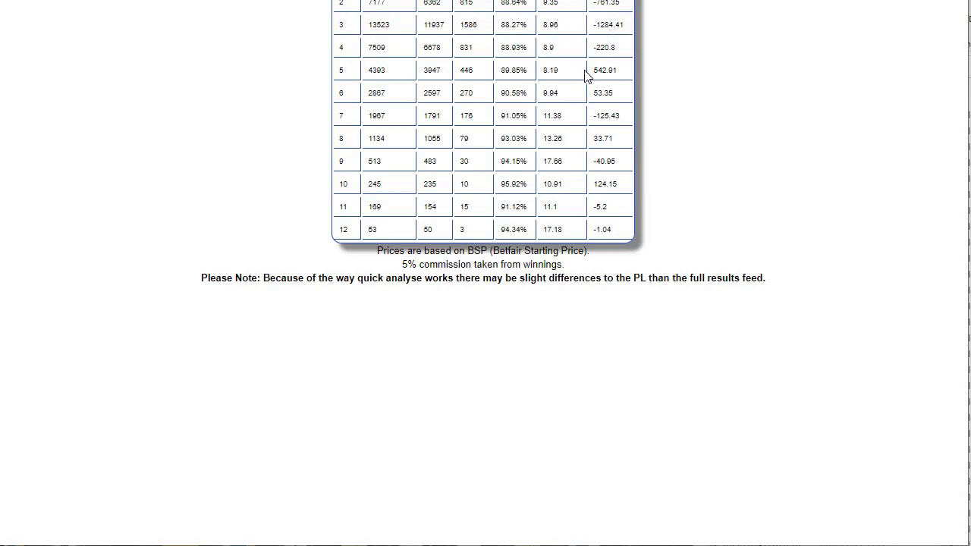
left_click_drag(341, 72, 353, 76)
left_click_drag(499, 70, 530, 70)
left_click_drag(591, 70, 619, 72)
key("ctrl+w")
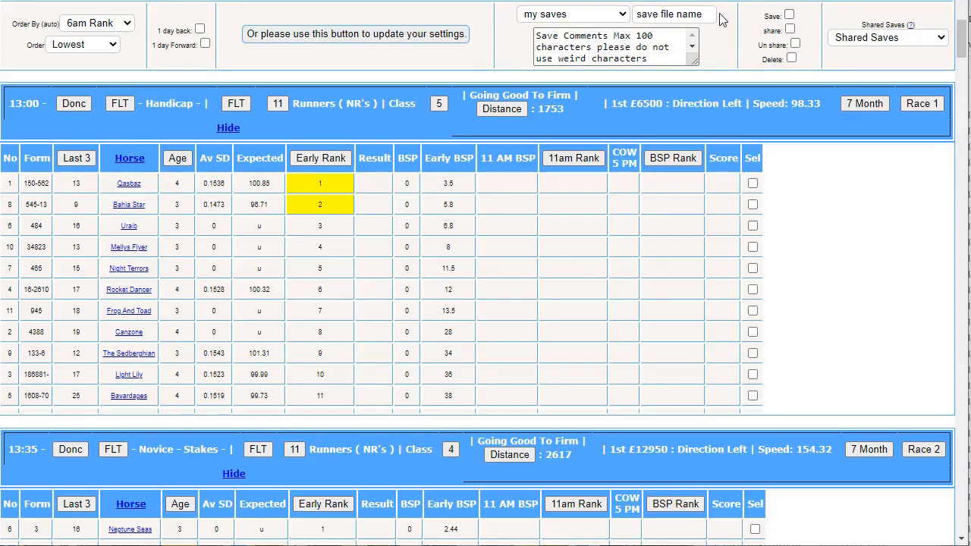
Set the Age filter range to 5 through 5 and update the settings
left_click_drag(963, 37, 705, 9)
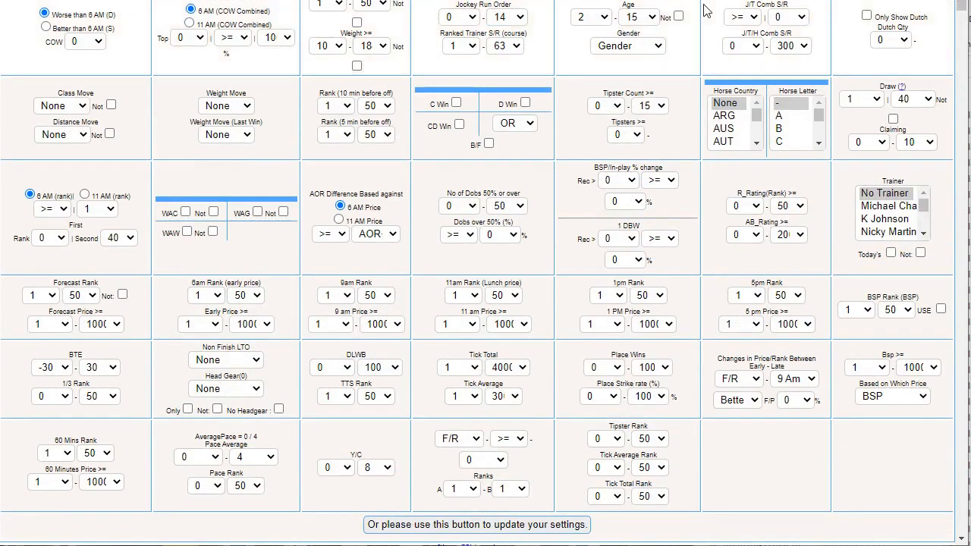
left_click(585, 20)
left_click(581, 69)
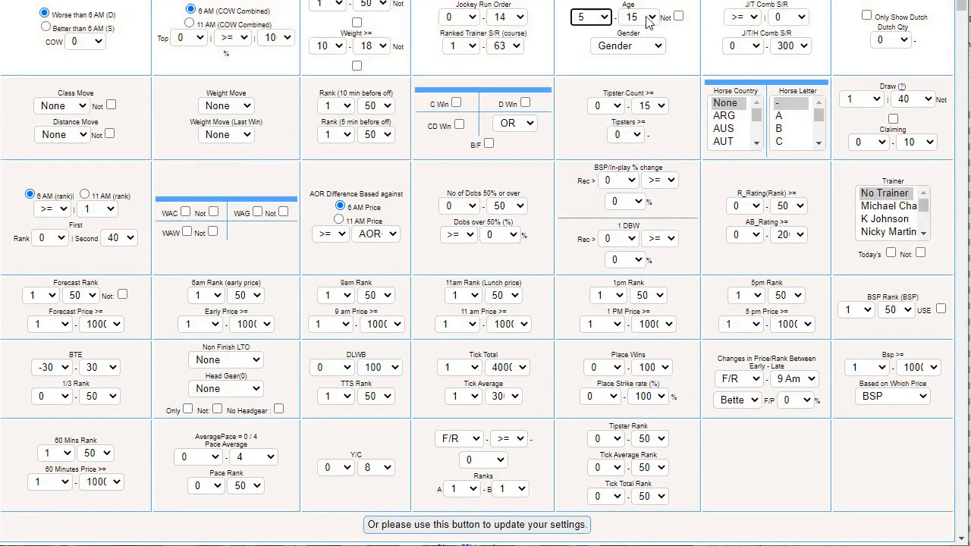
left_click(637, 17)
left_click(636, 70)
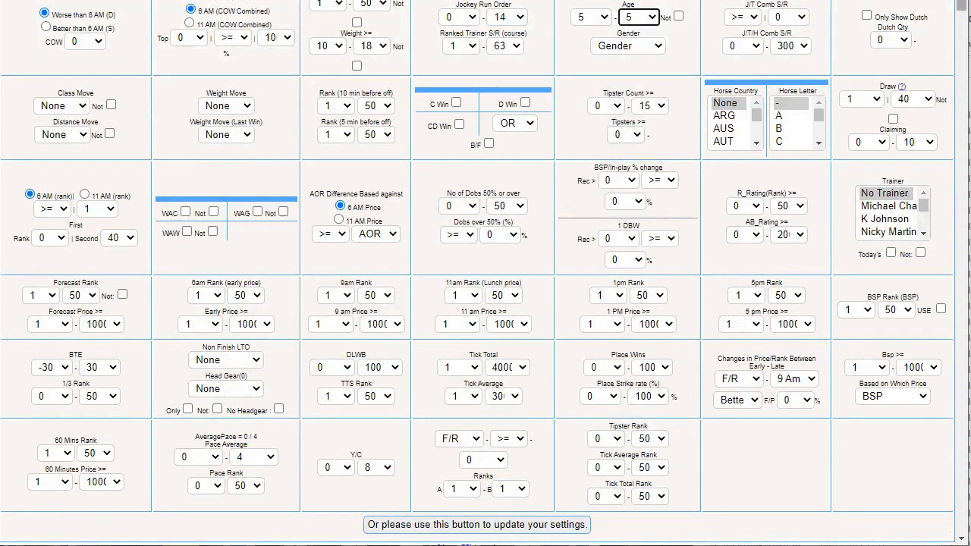
scroll(639, 262, "down", 1)
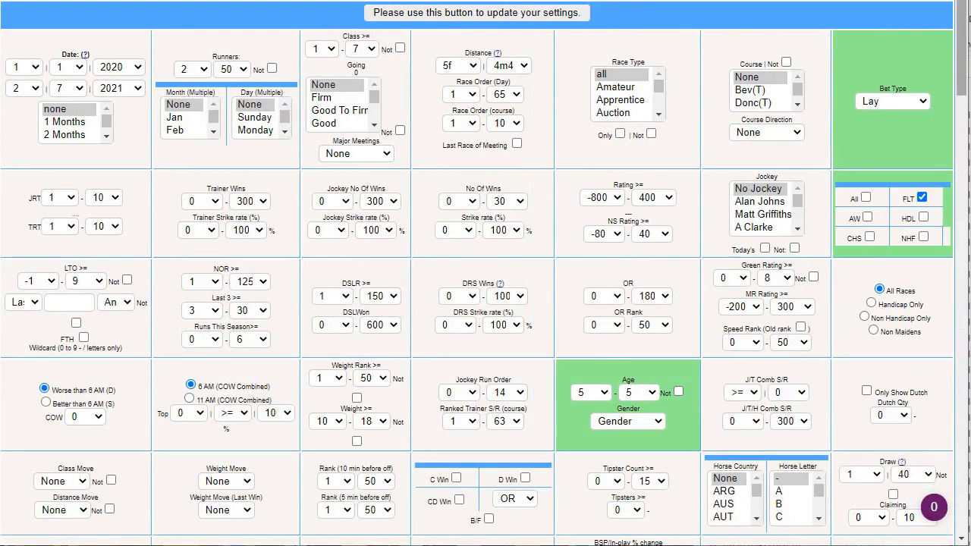
scroll(941, 243, "down", 15)
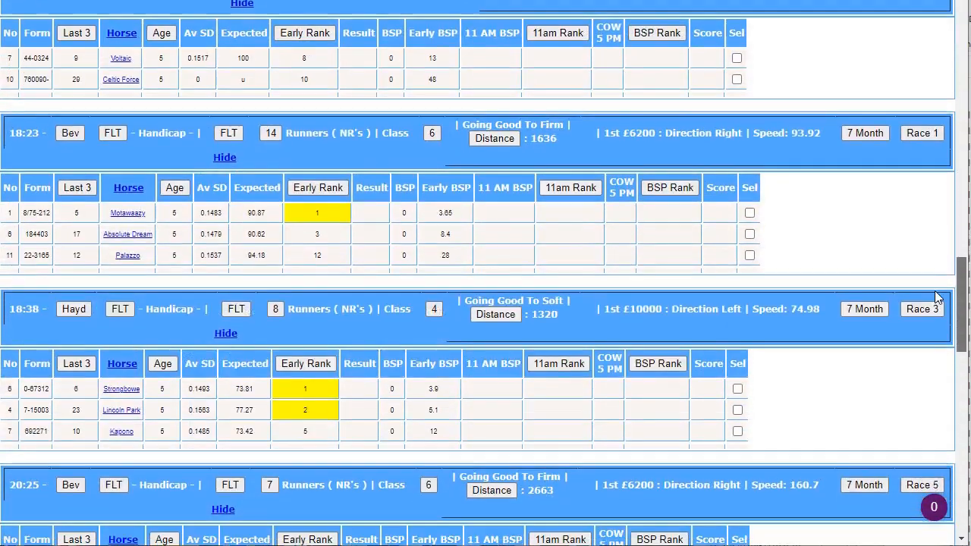
Examine the lay statistics for 5-year-olds and read the individual points on the Month By Month Graph
scroll(929, 287, "up", 1)
left_click_drag(952, 320, 943, 359)
left_click_drag(961, 278, 941, 464)
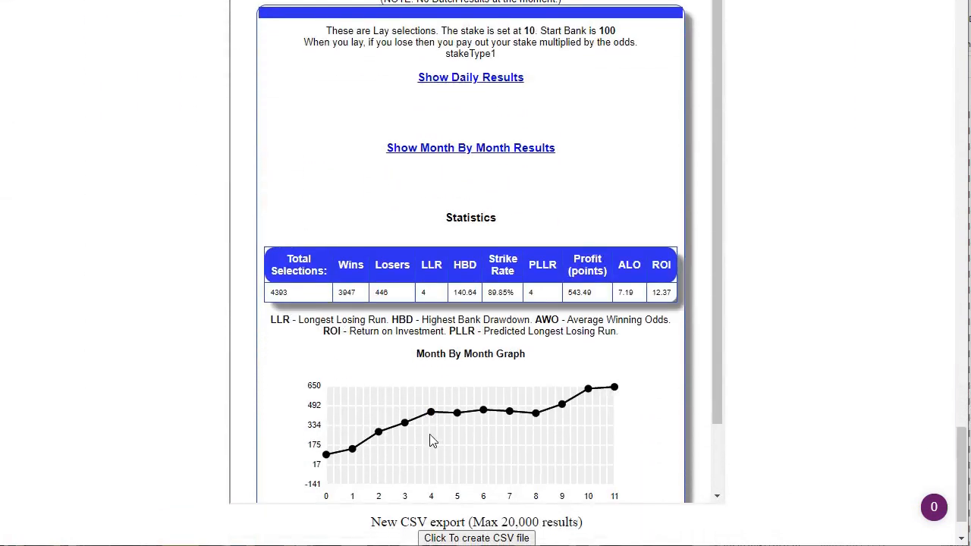
mouse_move(347, 458)
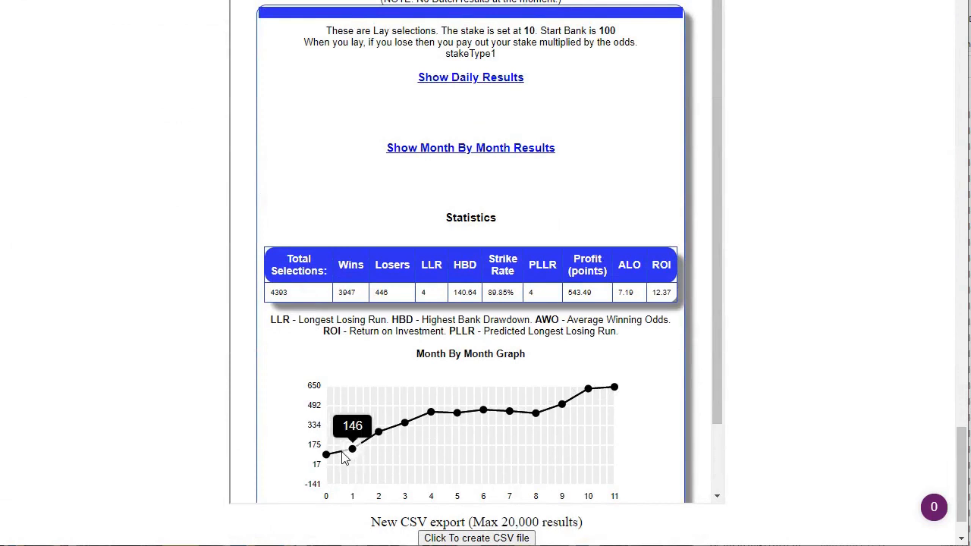
mouse_move(534, 424)
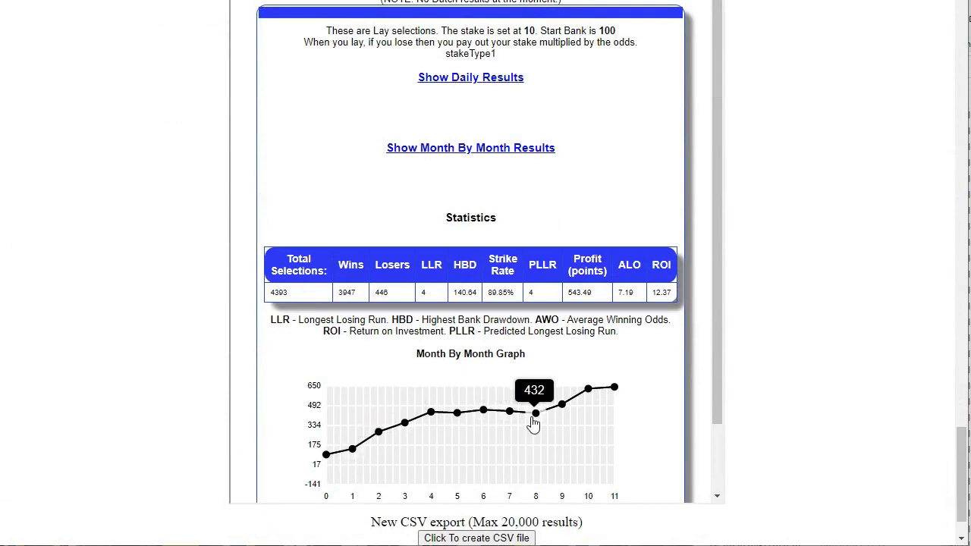
mouse_move(590, 404)
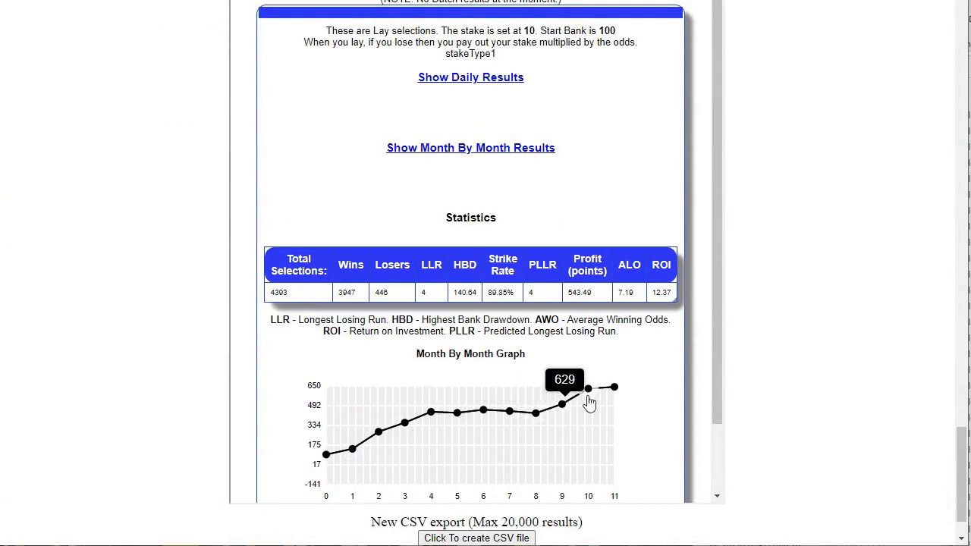
Show the month-by-month results and examine the ALO and P/L figures from November 2020 to July 2021
left_click(520, 150)
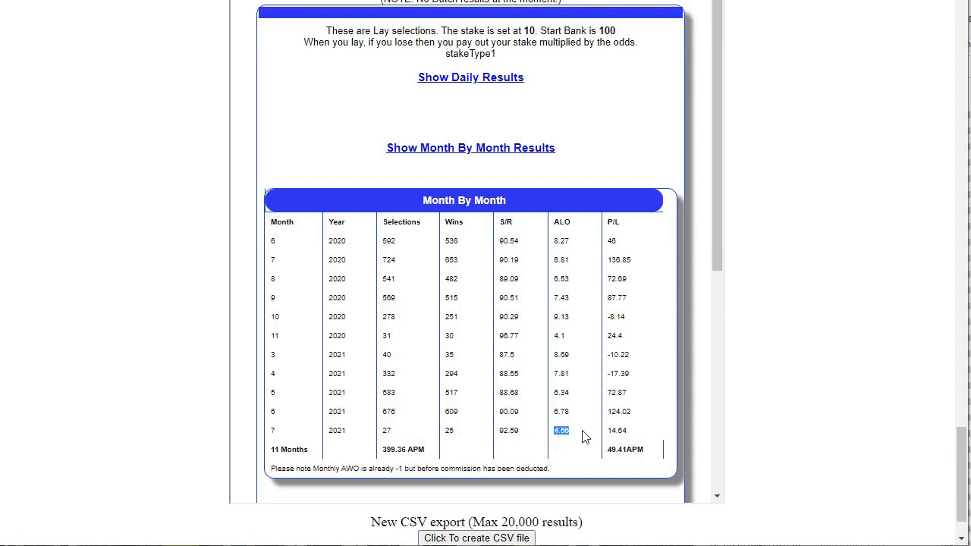
left_click(628, 436)
left_click_drag(627, 425, 536, 422)
left_click_drag(630, 398, 585, 364)
left_click(615, 319)
left_click_drag(623, 338, 589, 349)
Open the course analysis from the 14:10 Donc race and examine the profit at Ascot
left_click_drag(962, 455, 965, 136)
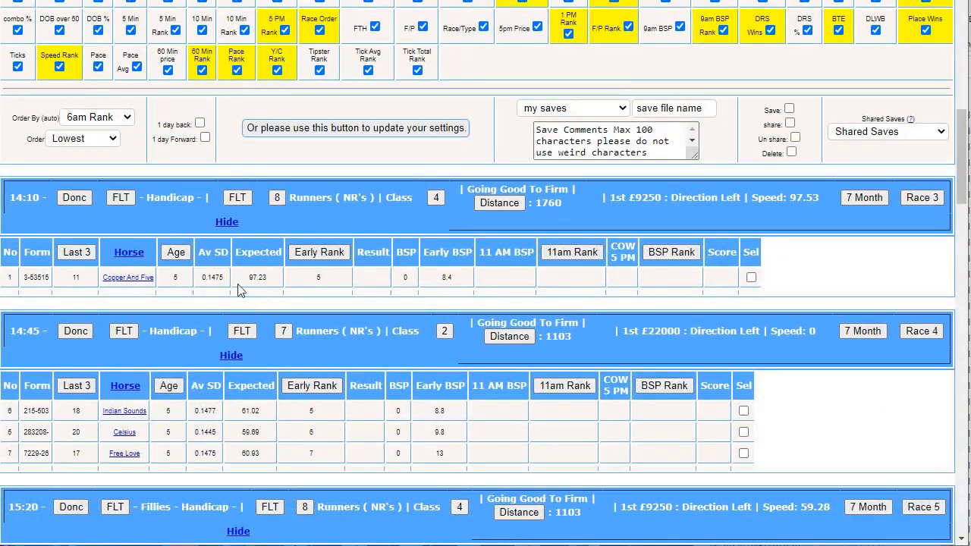
left_click(76, 197)
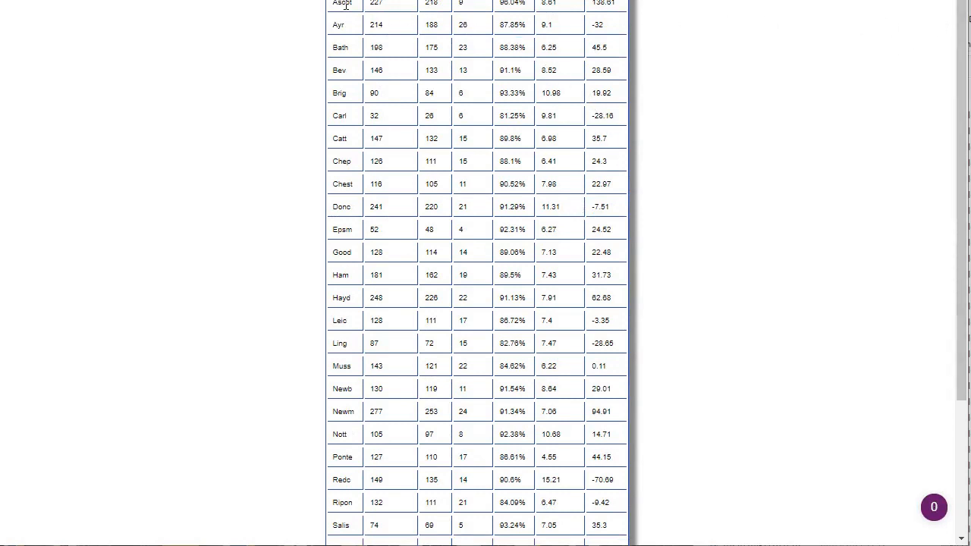
left_click_drag(622, 3, 584, 5)
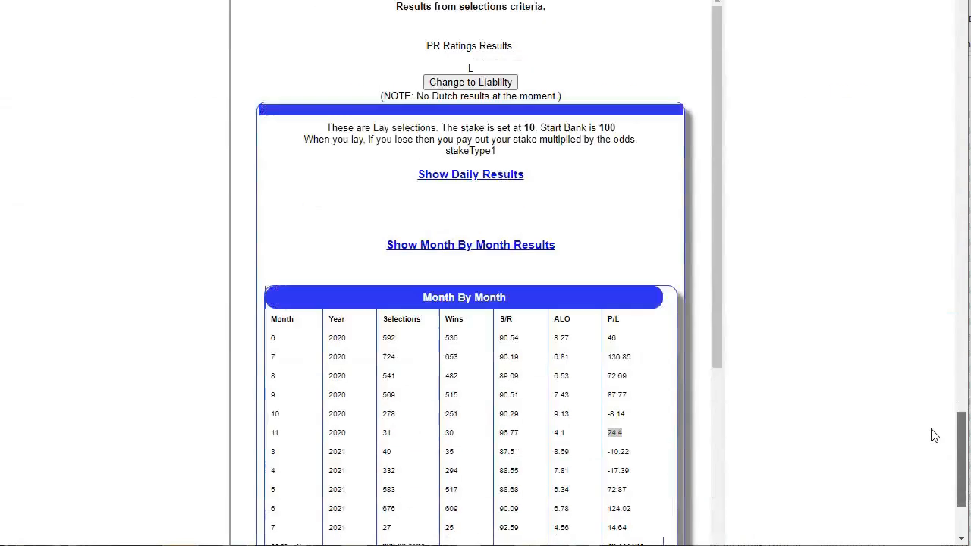
Return to the main results page and review the month-by-month table for all courses
scroll(933, 436, "down", 1)
scroll(934, 437, "down", 2)
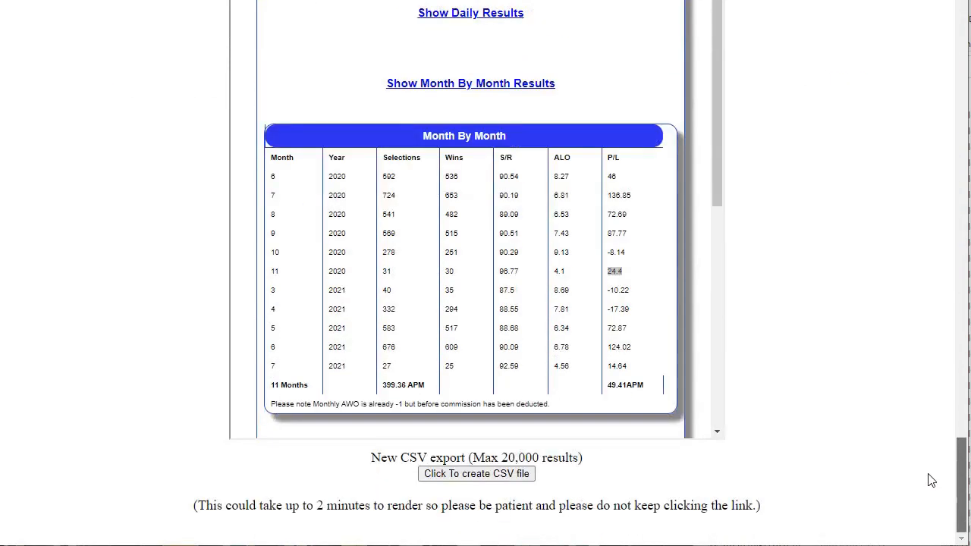
left_click_drag(722, 171, 706, 282)
scroll(703, 288, "down", 2)
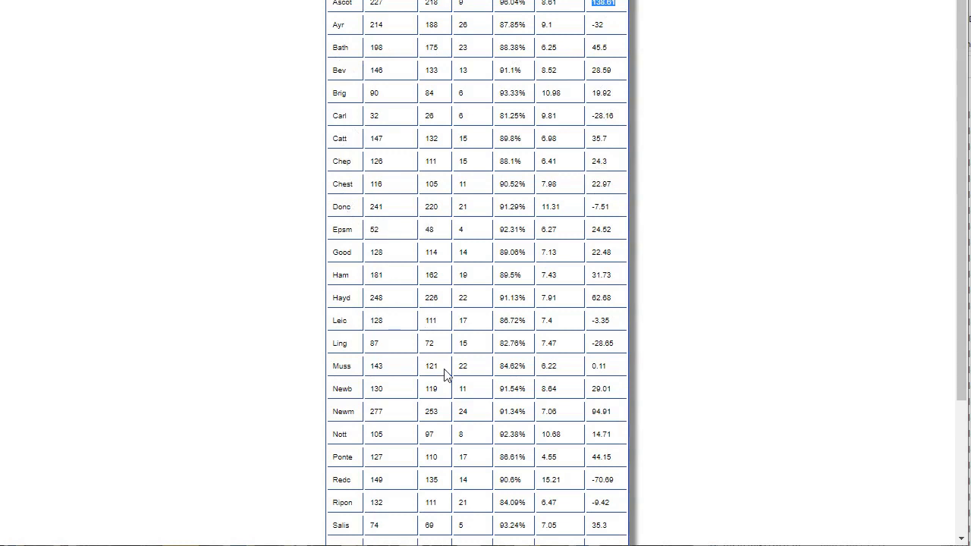
Examine the course analysis from Ascot through York, looking at the profit and loss per course, including Thirsk
scroll(353, 472, "down", 2)
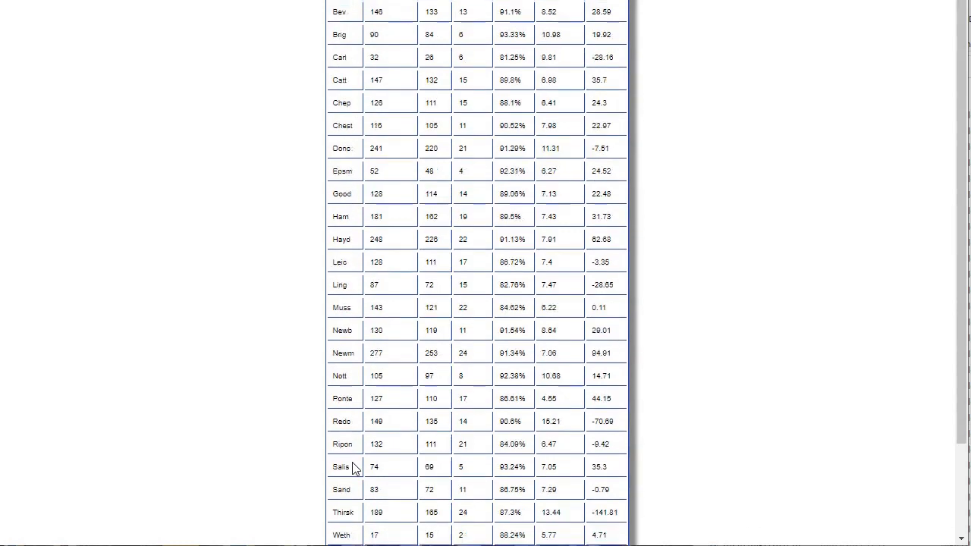
left_click_drag(358, 424, 332, 425)
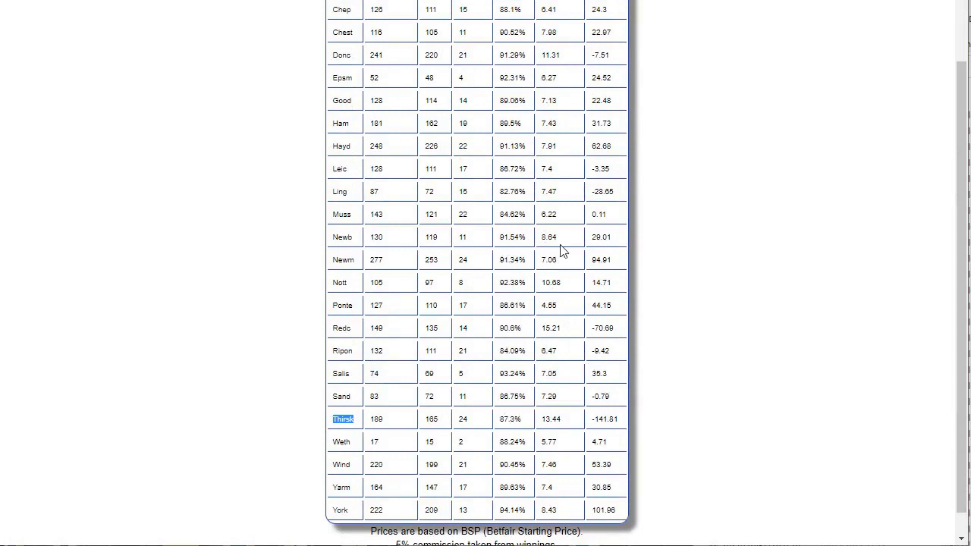
scroll(562, 250, "up", 1)
scroll(562, 250, "up", 1)
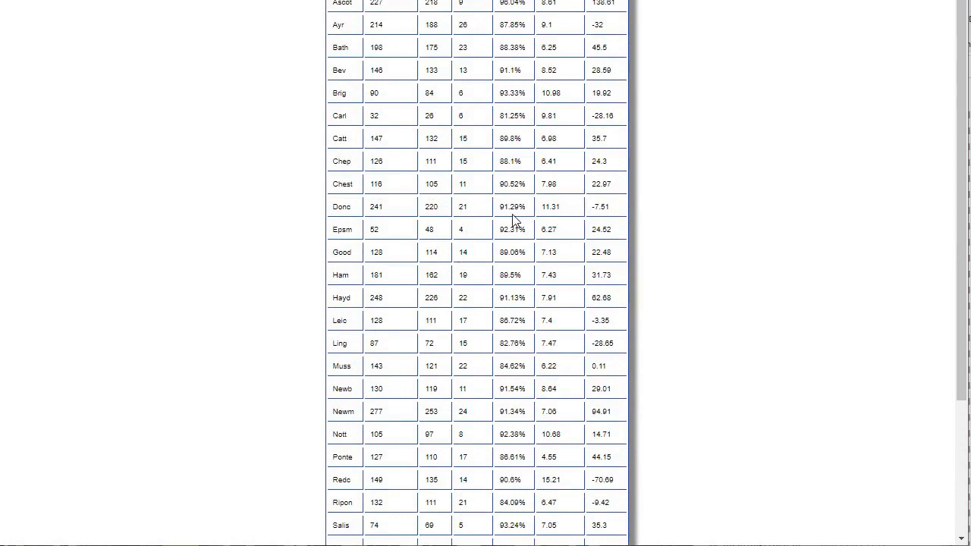
scroll(527, 215, "down", 2)
scroll(527, 214, "up", 2)
scroll(528, 215, "down", 2)
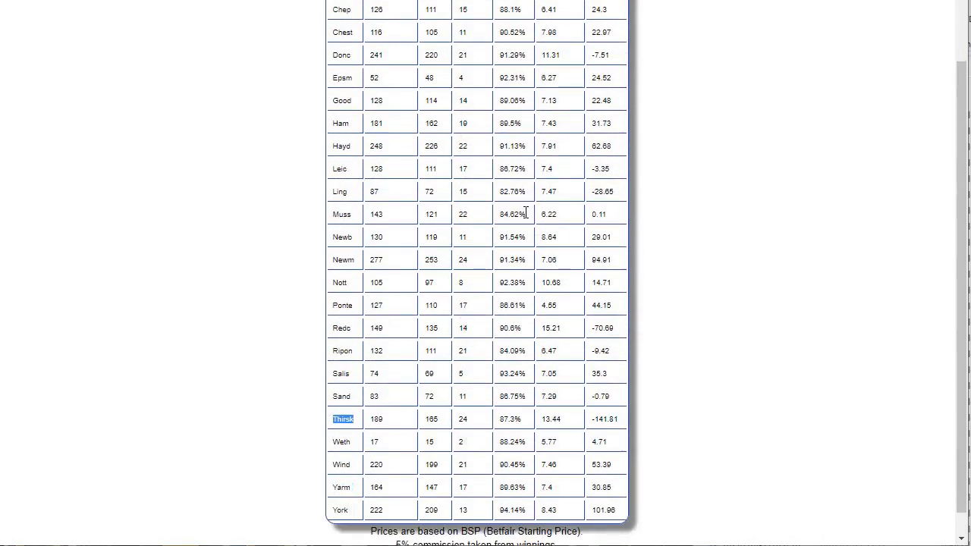
scroll(526, 214, "up", 2)
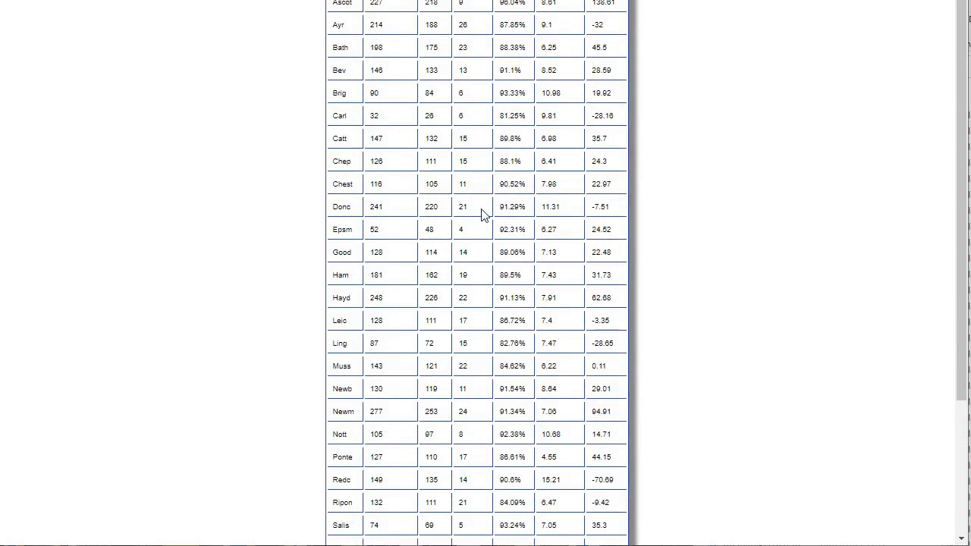
Compare the strike rates of Ascot, Bev, Brig, Donc and Epsm in the course analysis
double_click(548, 298)
left_click_drag(501, 3, 527, 5)
left_click_drag(499, 71, 525, 95)
left_click(491, 98)
left_click_drag(499, 206, 521, 240)
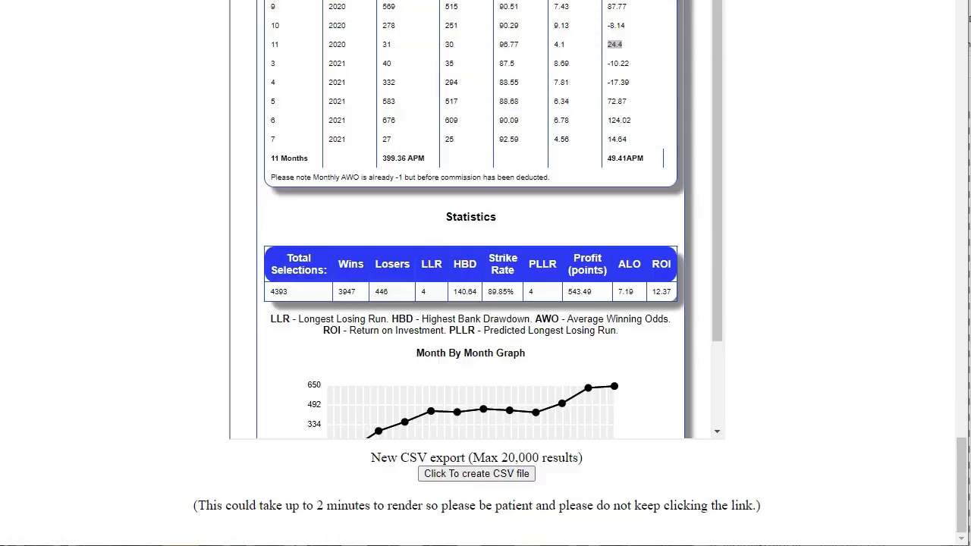
Set the Course filter to Ascot and update the settings
triple_click(476, 457)
left_click_drag(962, 455, 962, 1)
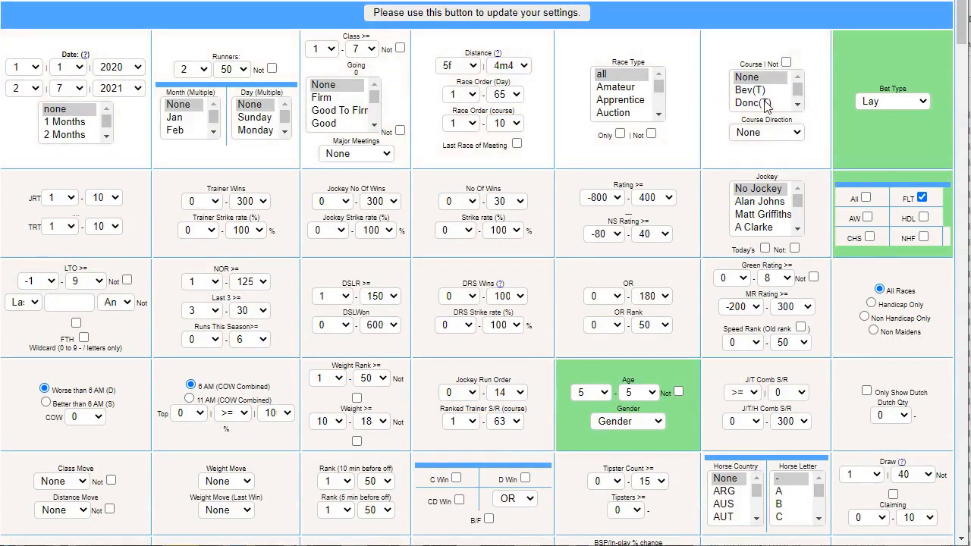
left_click(798, 105)
left_click(747, 106)
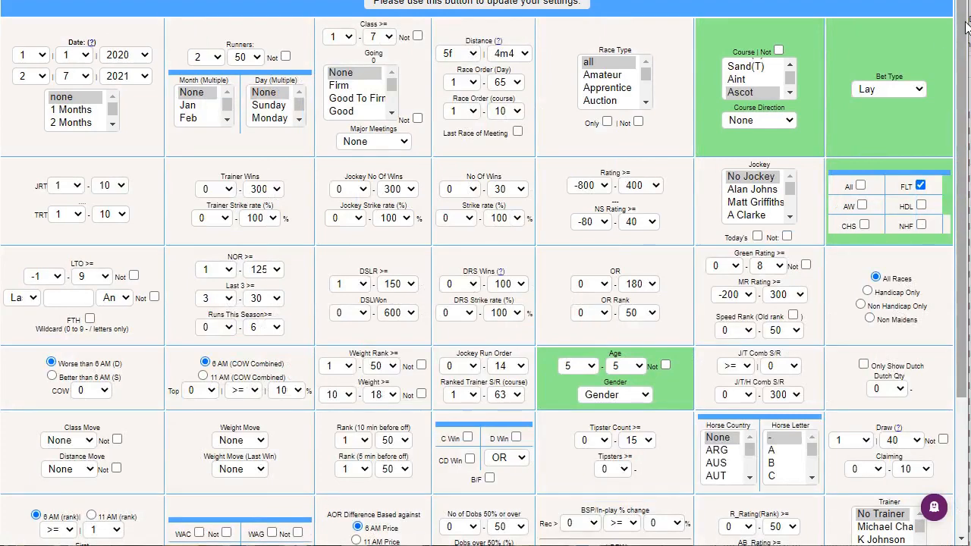
Examine the month-by-month results, overall statistics and graph for the Ascot selections
scroll(910, 380, "down", 20)
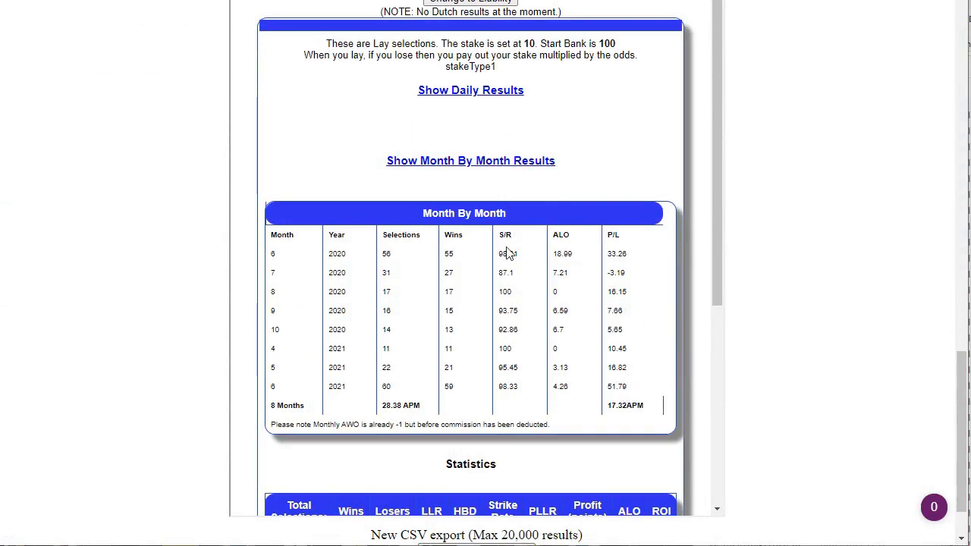
scroll(634, 284, "down", 1)
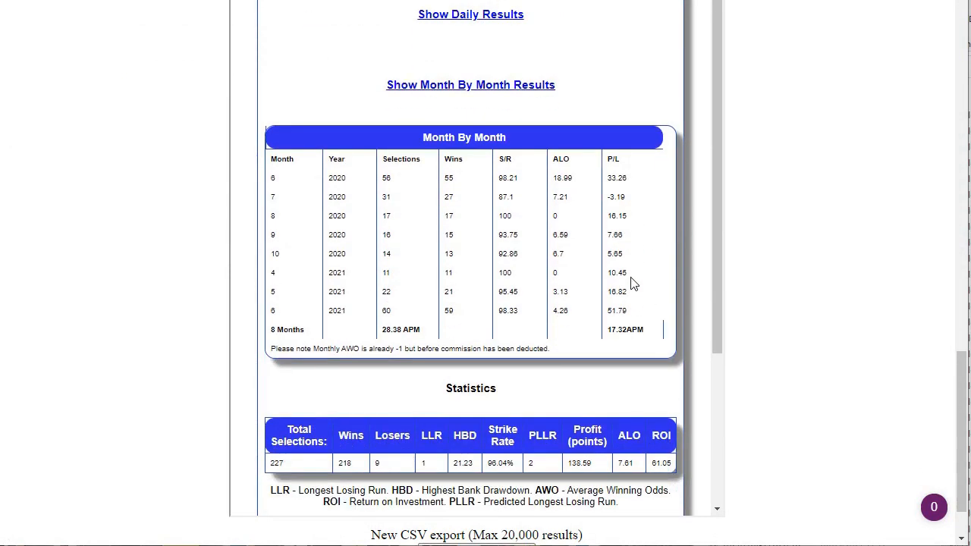
scroll(626, 312, "down", 2)
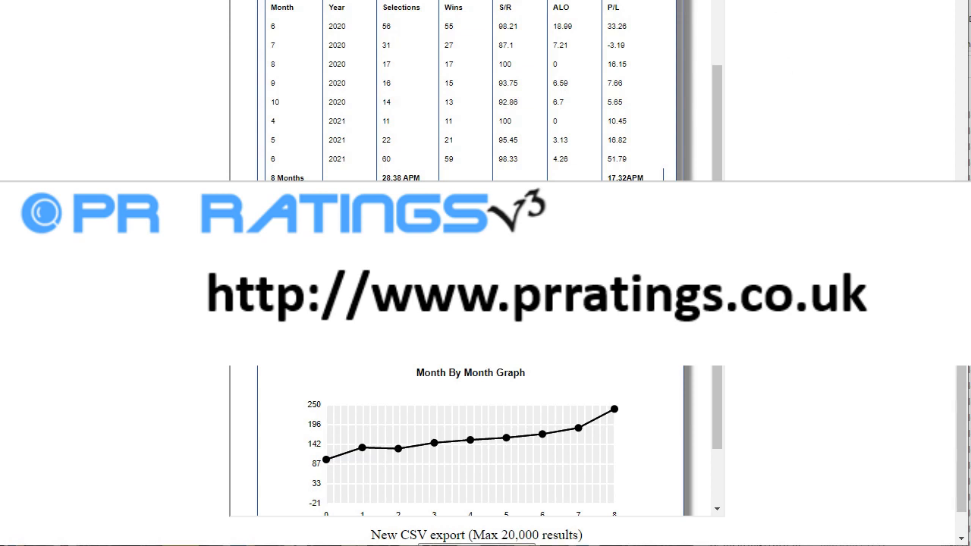
Review the filter settings, including the Ascot course, Lay bet type, FLT and age 5 selections
left_click_drag(961, 390, 961, 57)
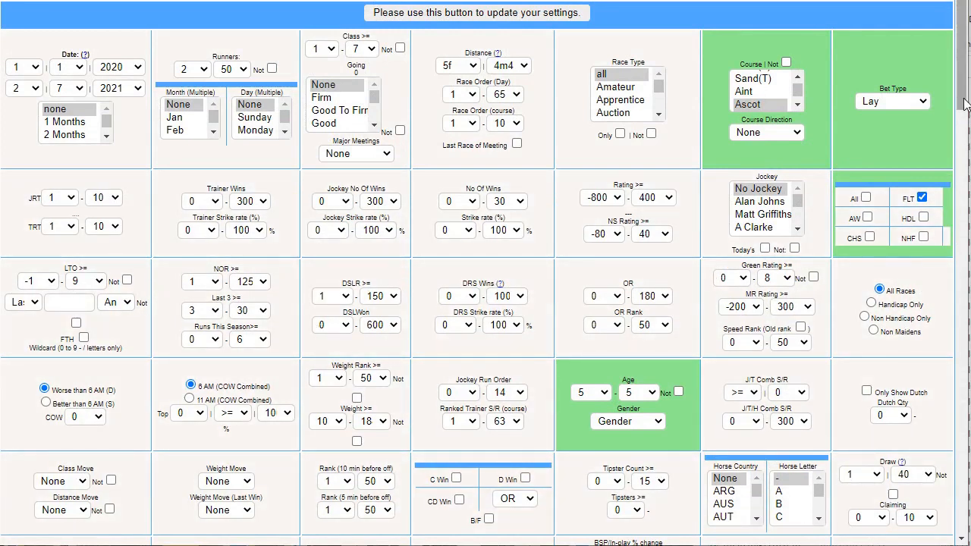
left_click_drag(965, 103, 961, 140)
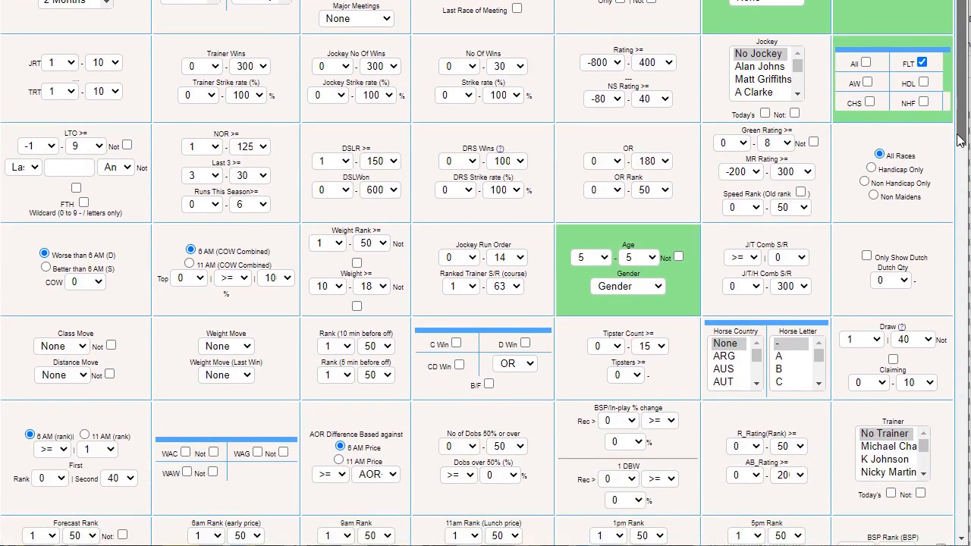
left_click_drag(958, 140, 955, 163)
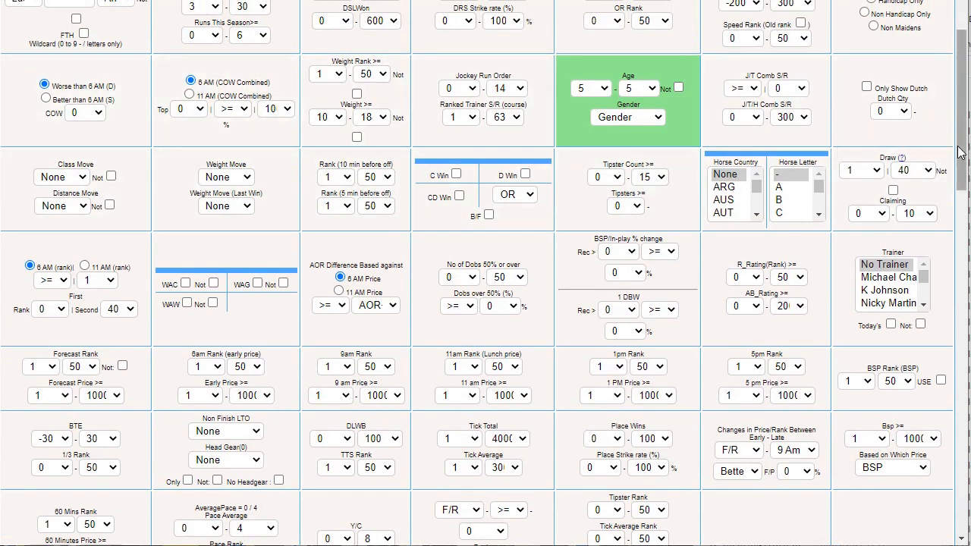
left_click_drag(966, 156, 968, 133)
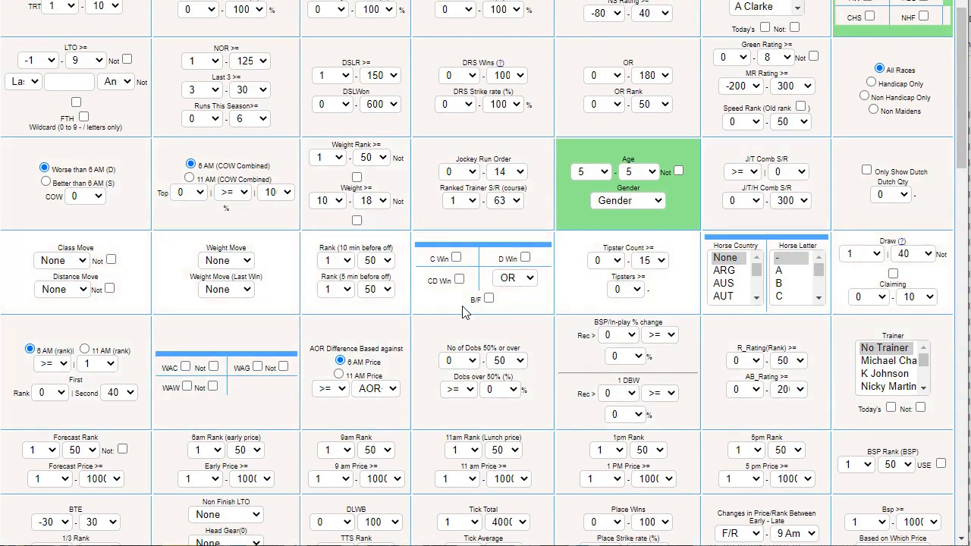
left_click_drag(966, 167, 966, 91)
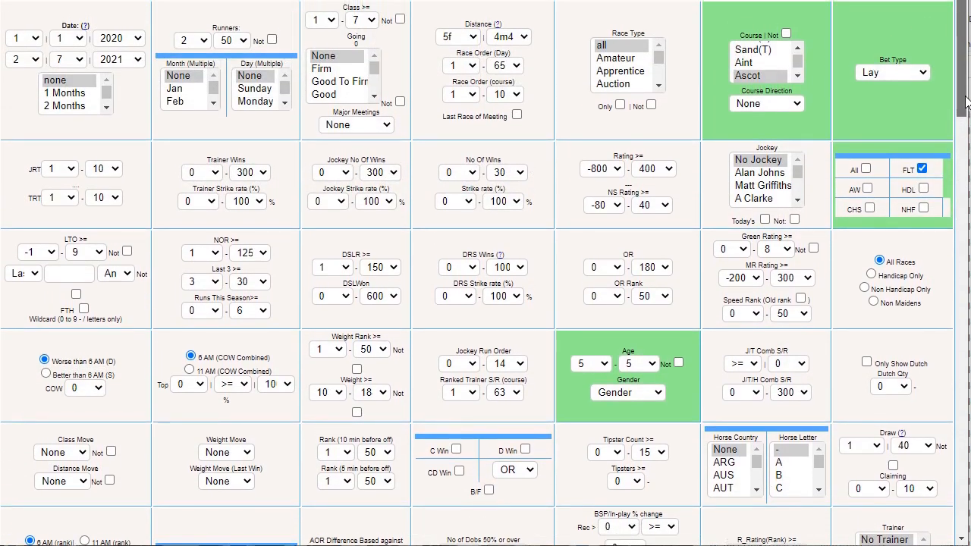